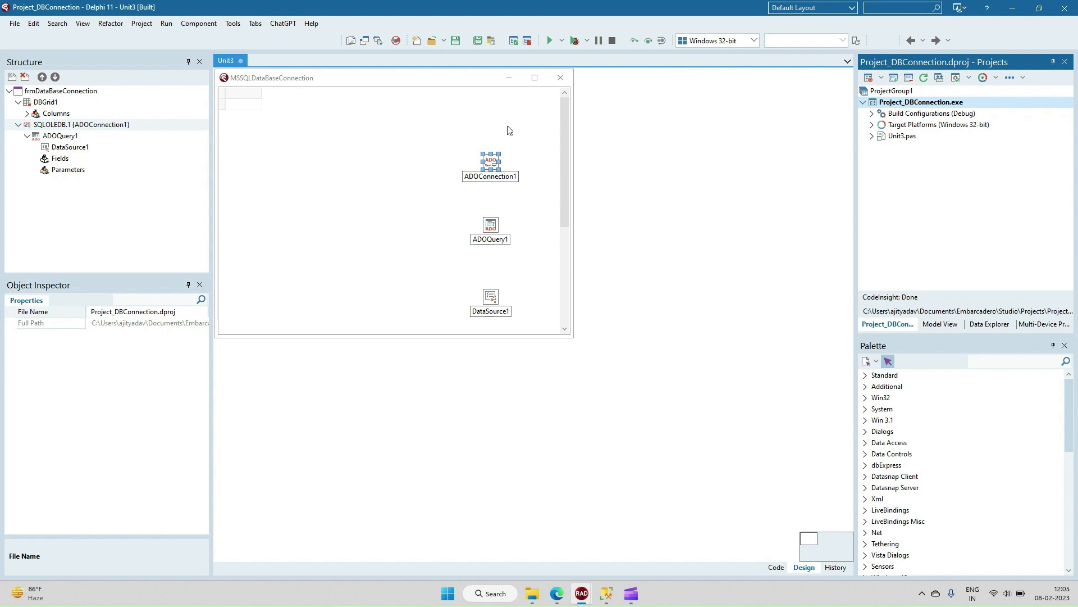
- Inspect ADOConnection1 and ADOQuery1, nudge DataSource1 upward, and check DBGrid1's DataSource
left_click(495, 166)
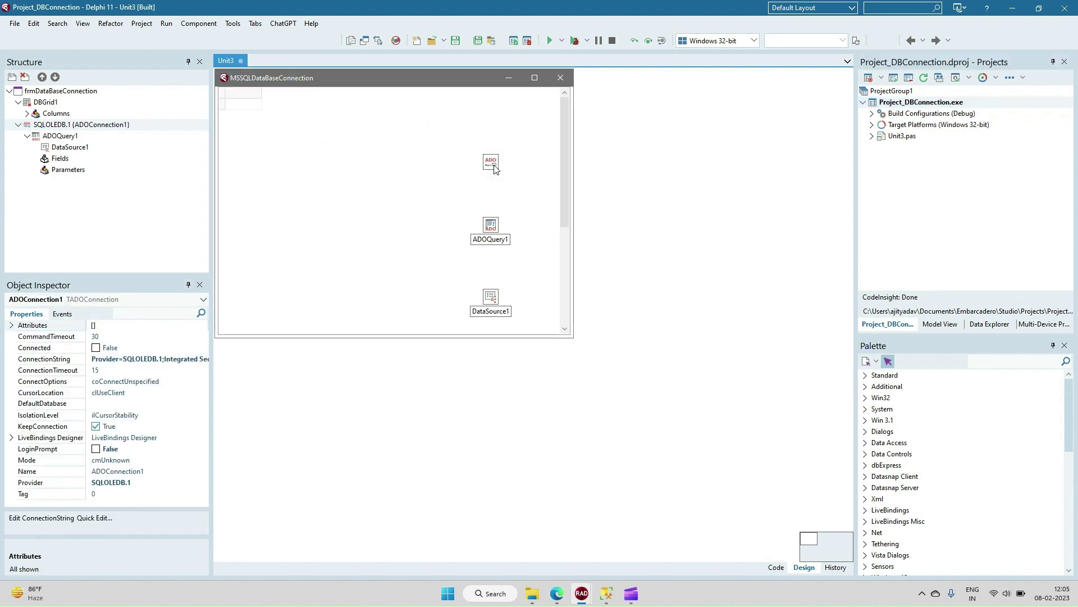
left_click(494, 231)
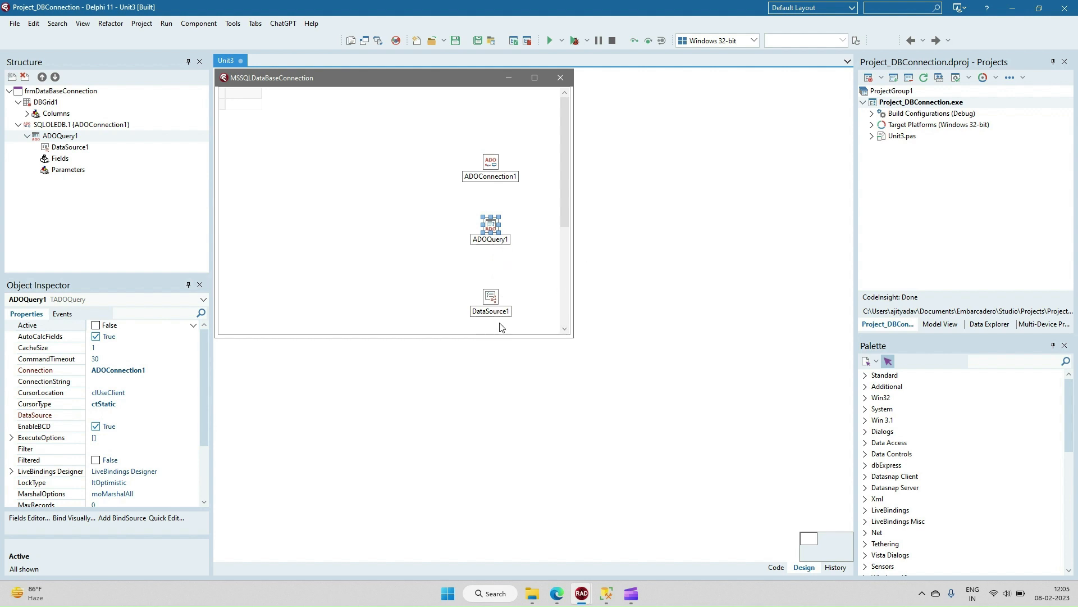
left_click_drag(496, 306, 495, 287)
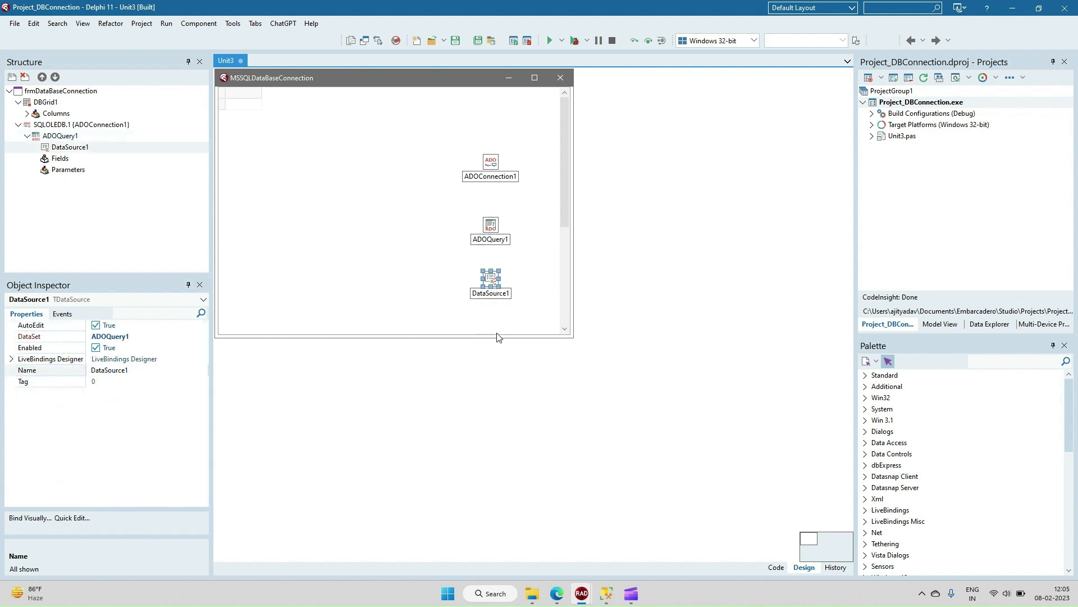
left_click(386, 297)
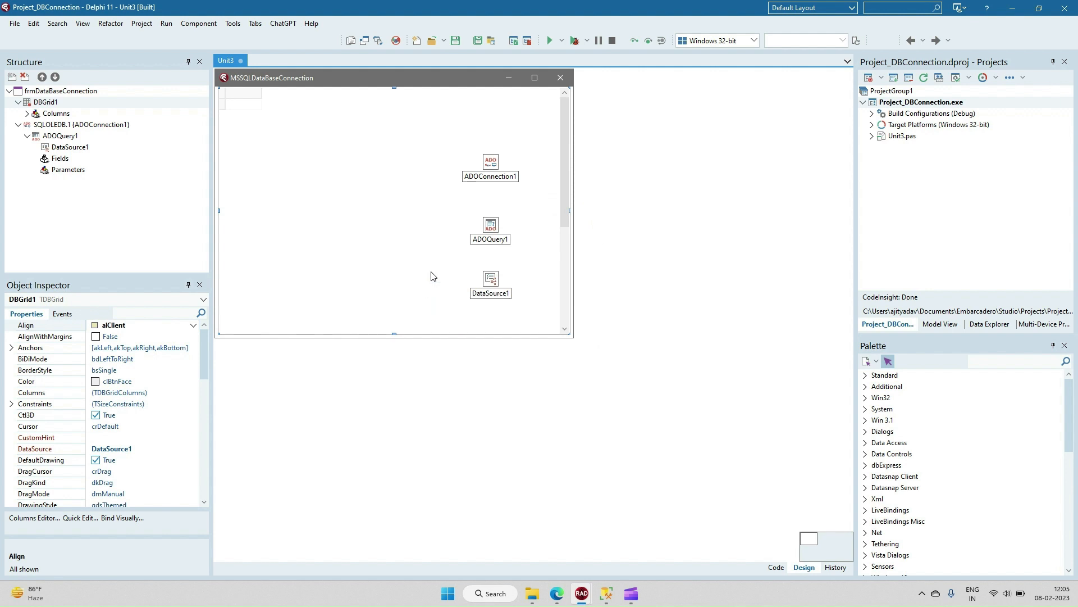
- Reach the Data Link Properties behind ADOConnection1's ConnectionString and highlight the server name
left_click(492, 169)
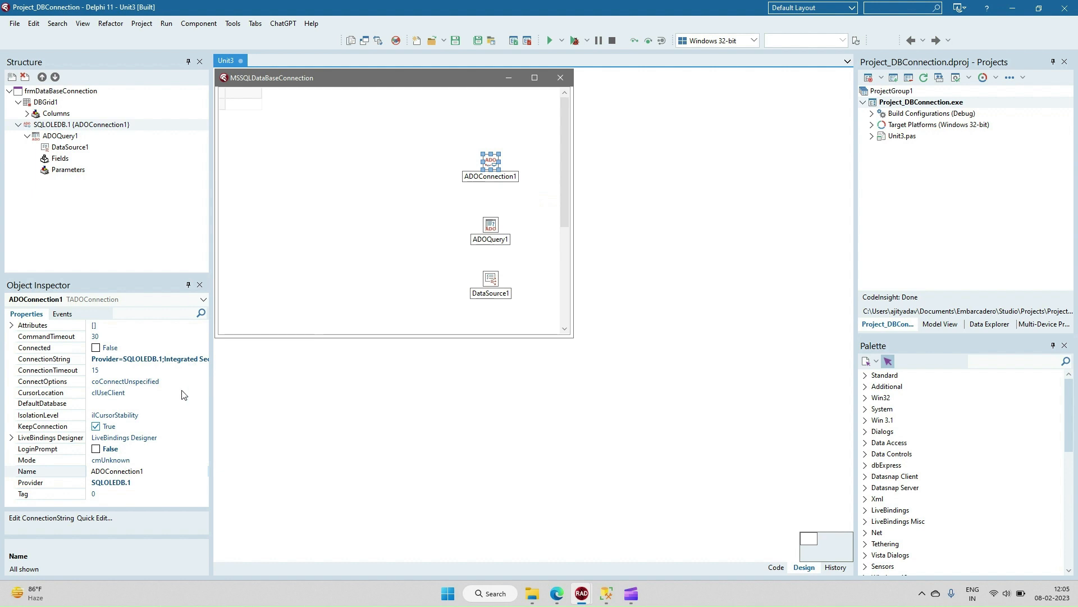
left_click(173, 359)
left_click(203, 360)
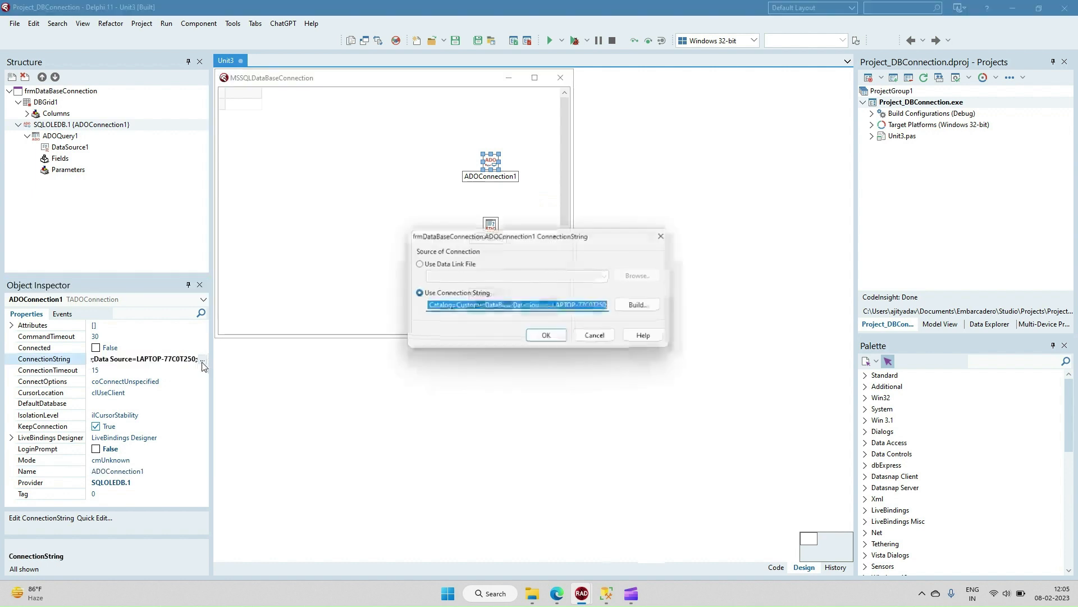
left_click(640, 305)
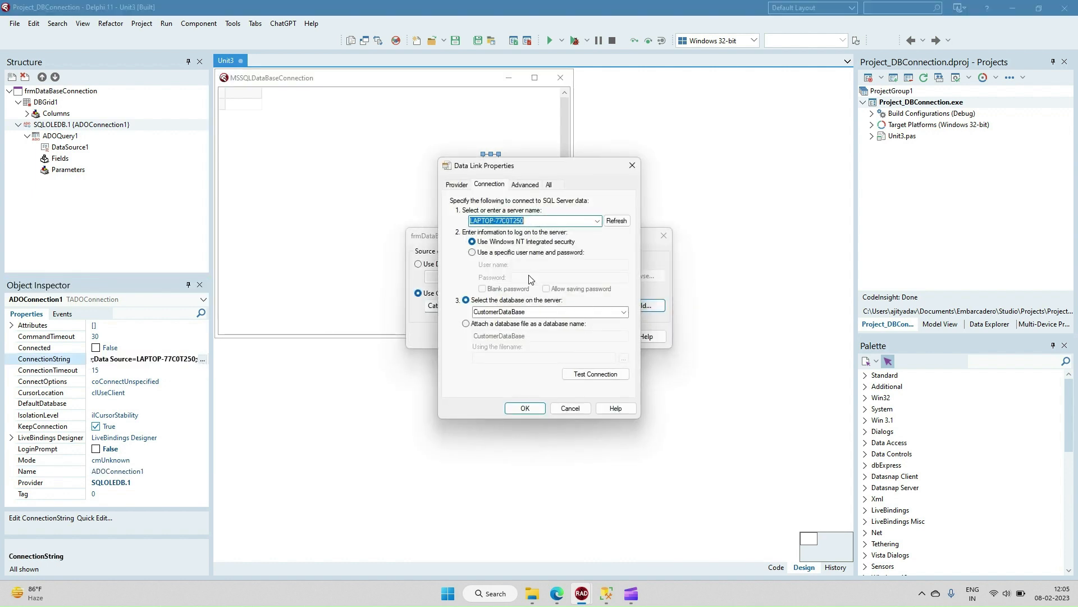
left_click(544, 220)
left_click_drag(543, 220, 466, 223)
left_click(605, 594)
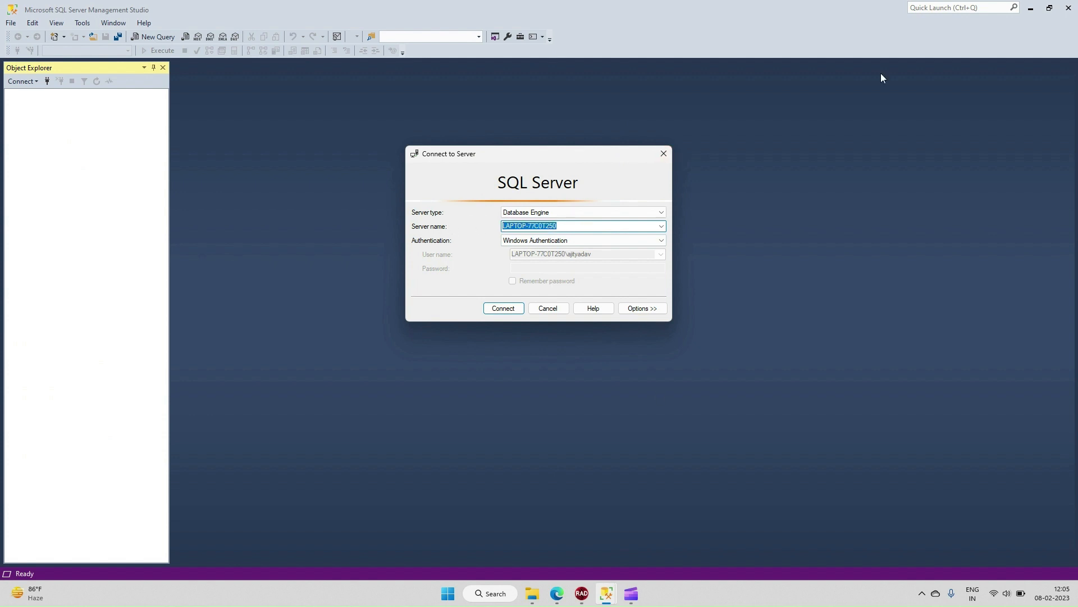
left_click(663, 156)
left_click(1030, 8)
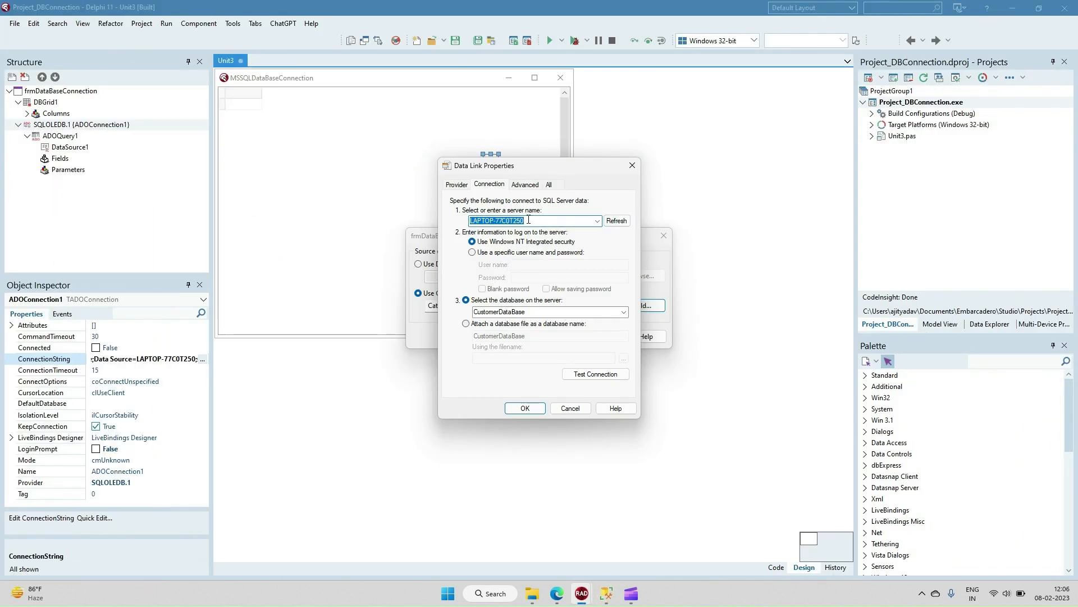
- Choose CustomerDataBase as the data link's database and check its node in SSMS Object Explorer
left_click(623, 311)
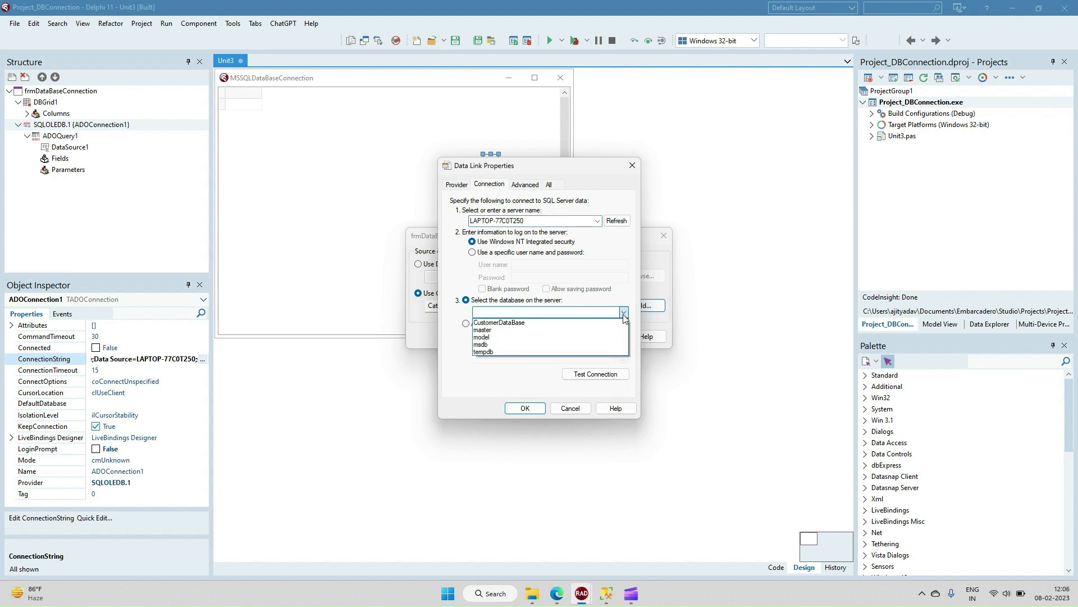
left_click(530, 322)
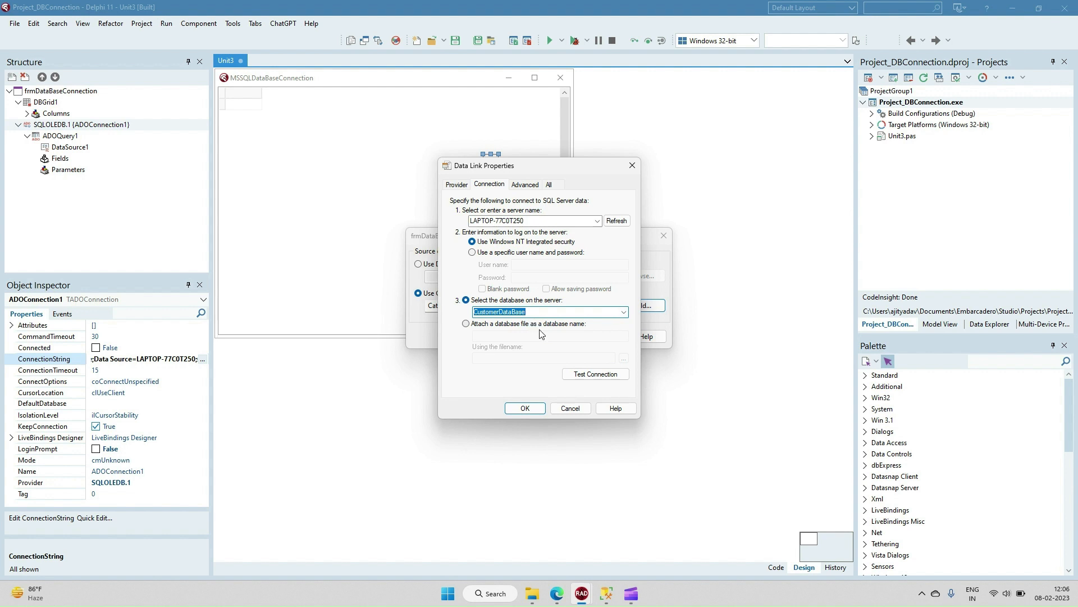
mouse_move(606, 593)
left_click(606, 575)
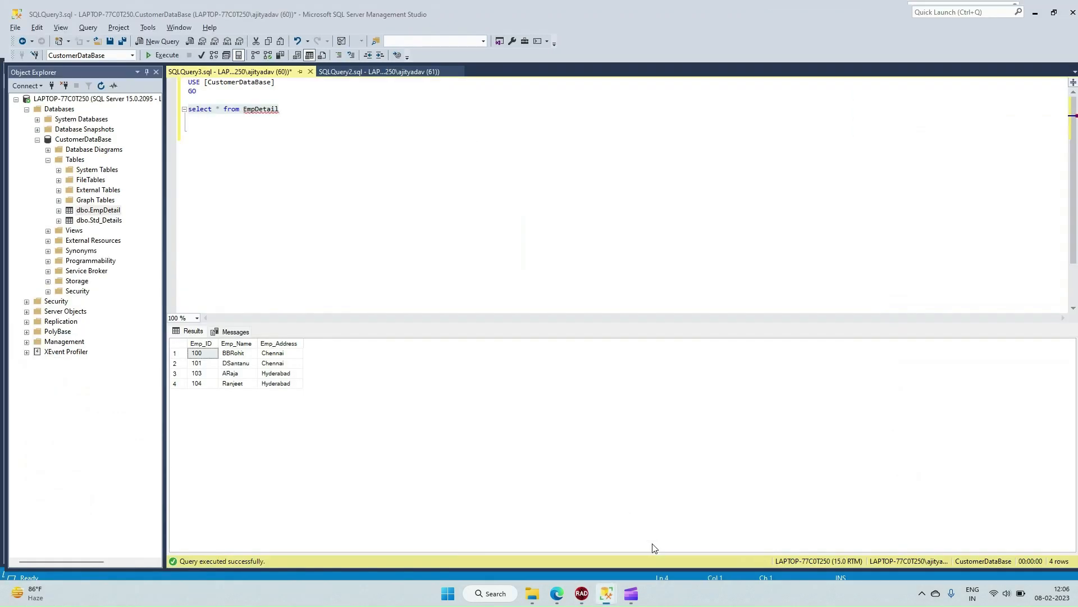
left_click(74, 135)
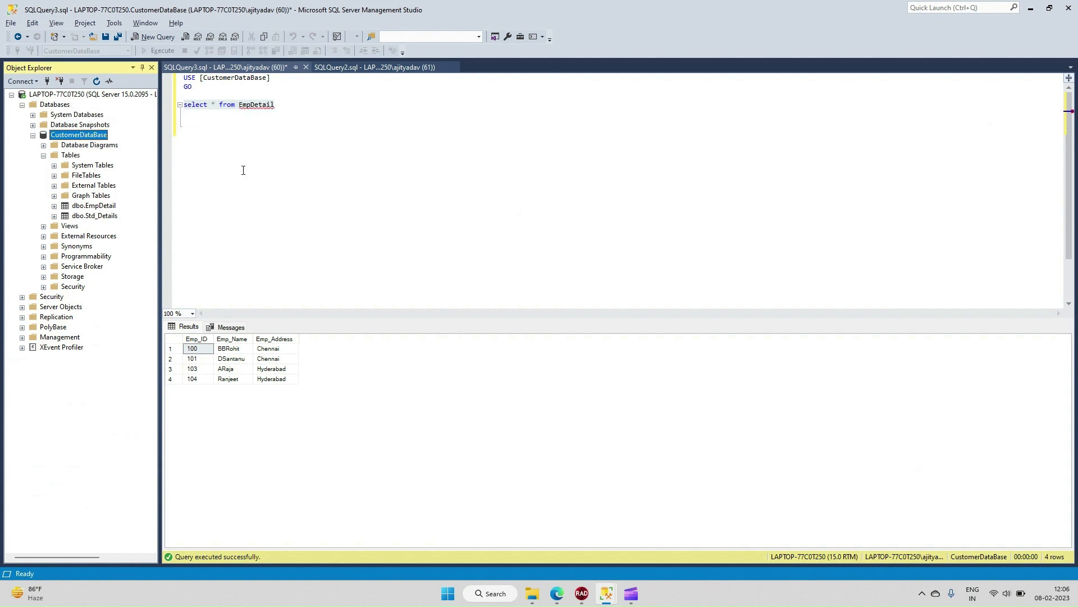
- Test the CustomerDataBase connection successfully and accept the Data Link Properties
key("alt+Tab")
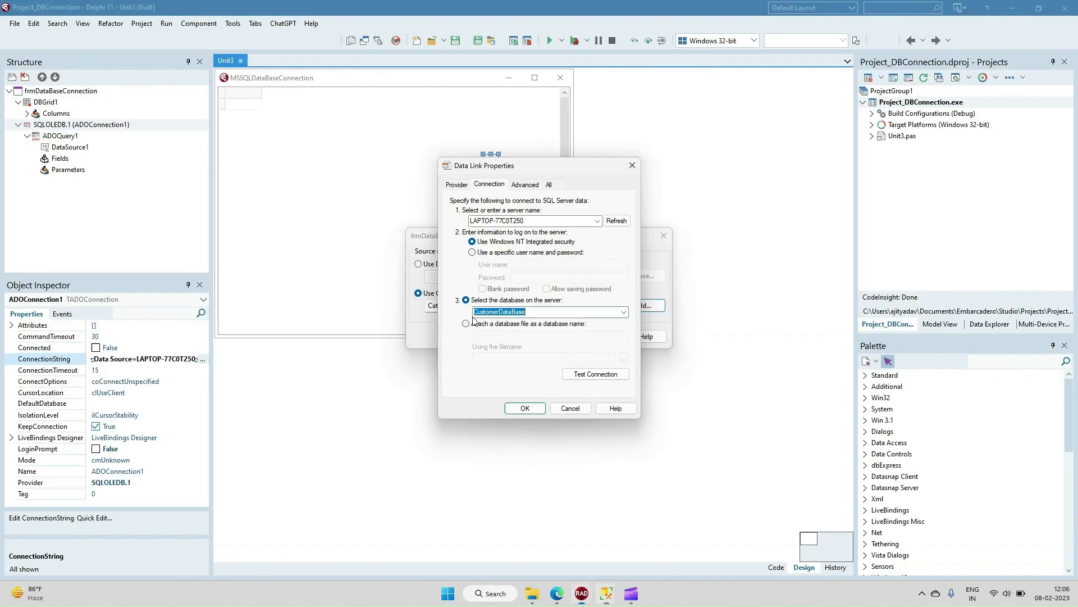
left_click(546, 311)
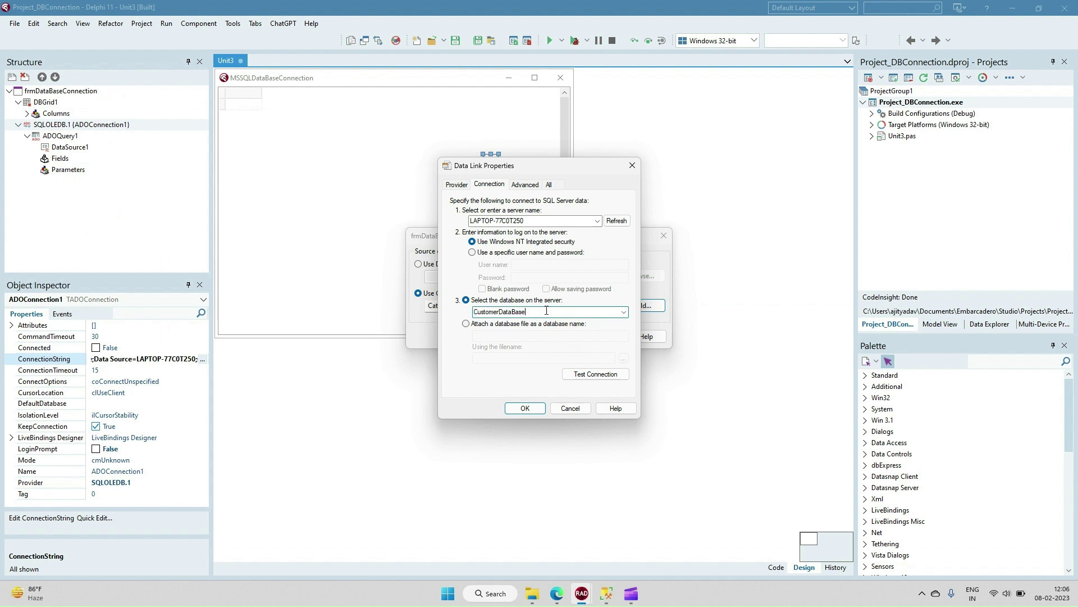
left_click(595, 374)
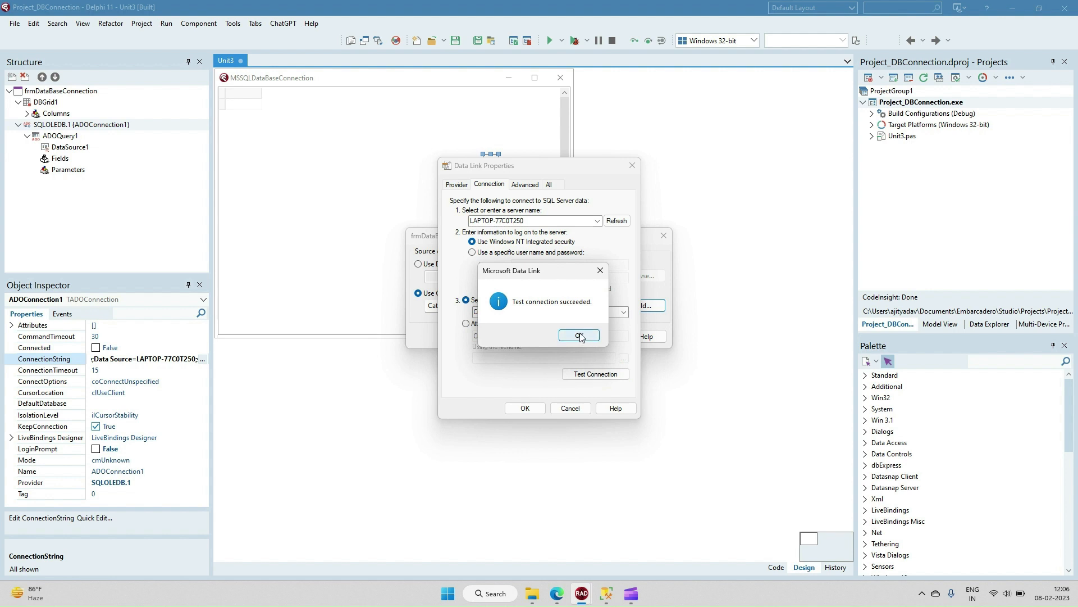
left_click(580, 337)
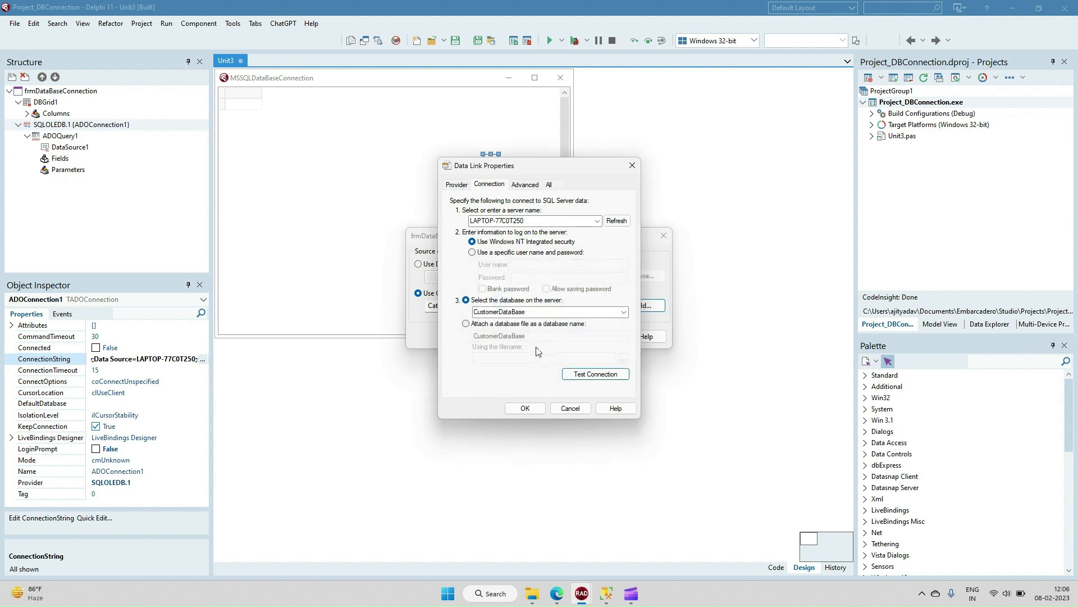
left_click(524, 408)
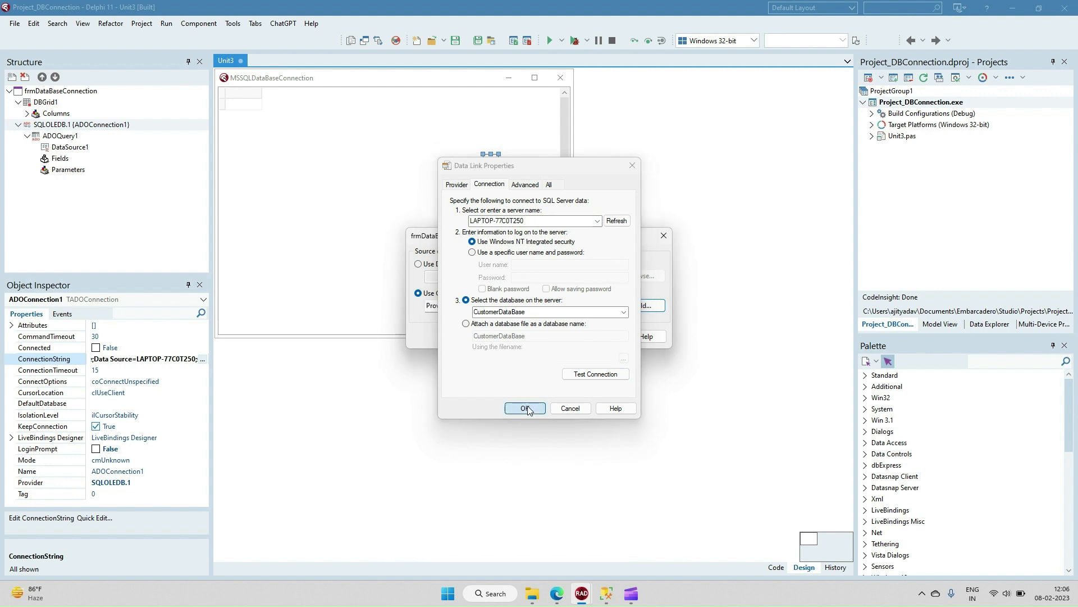
- Accept the new connection string and verify ADOQuery1's SQL reads select * from EmpDetail
left_click(548, 337)
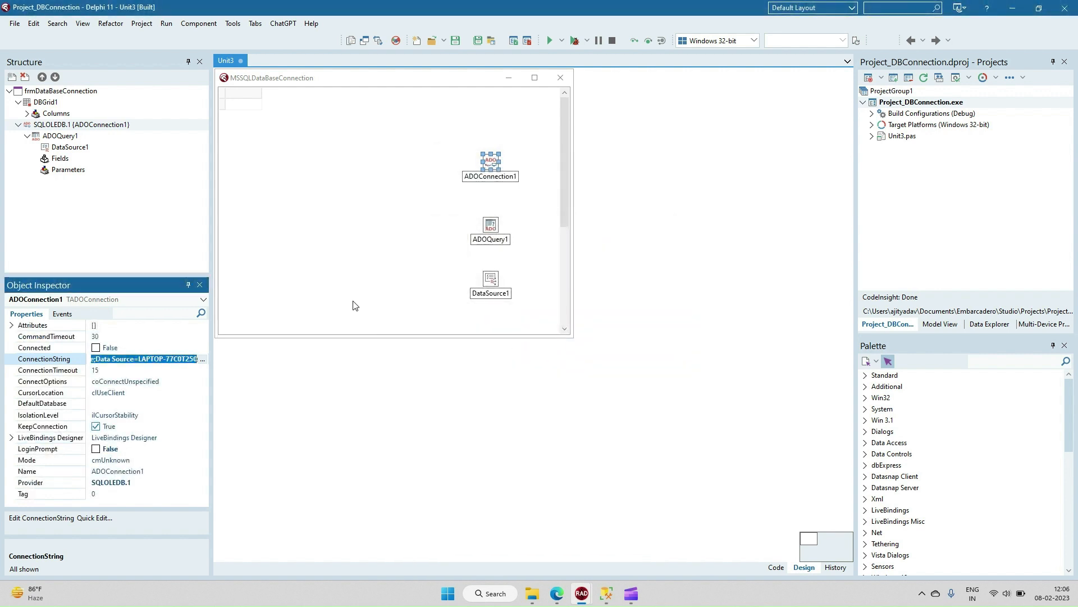
left_click(492, 230)
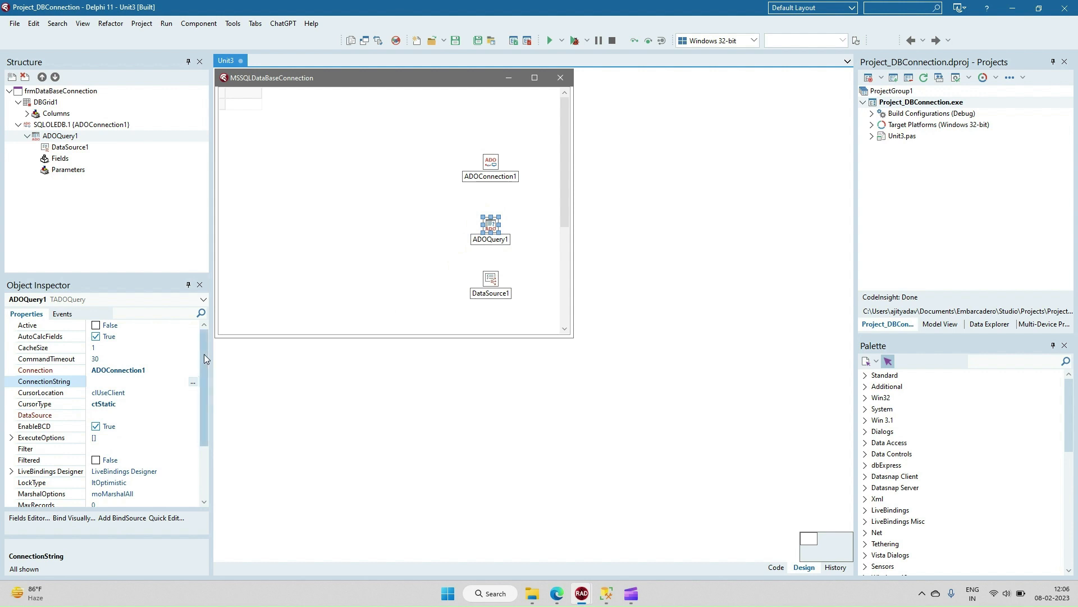
left_click_drag(207, 355, 204, 436)
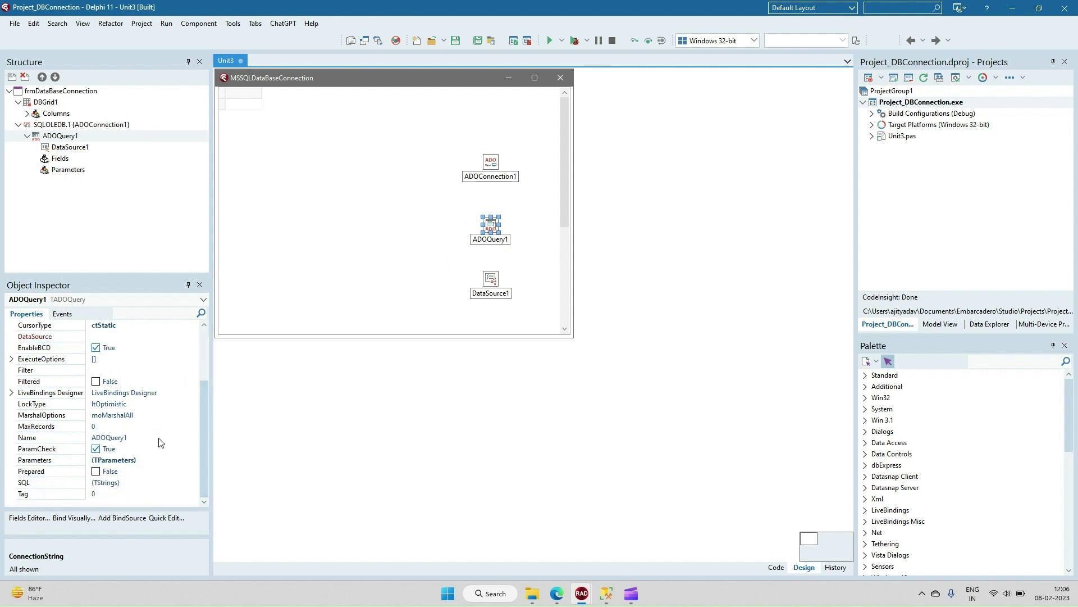
left_click(106, 482)
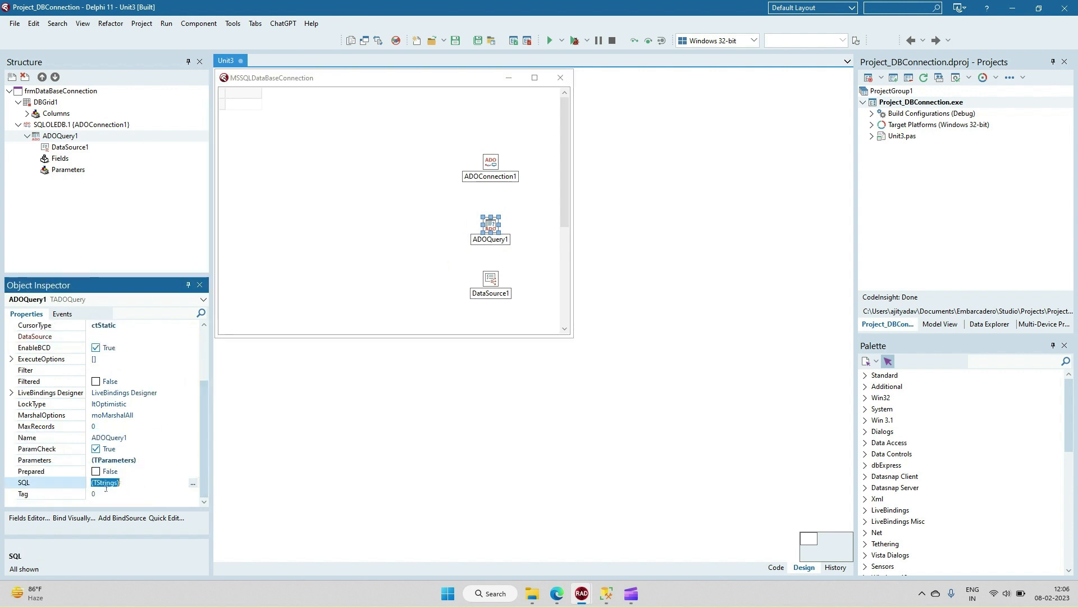
left_click(192, 485)
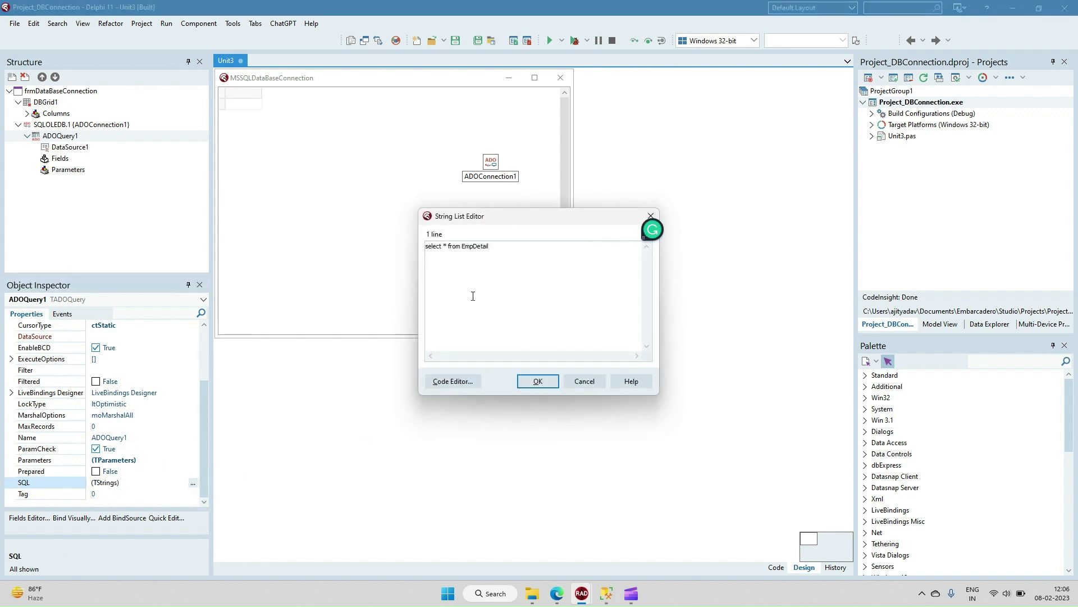
key("ctrl+a")
left_click(651, 215)
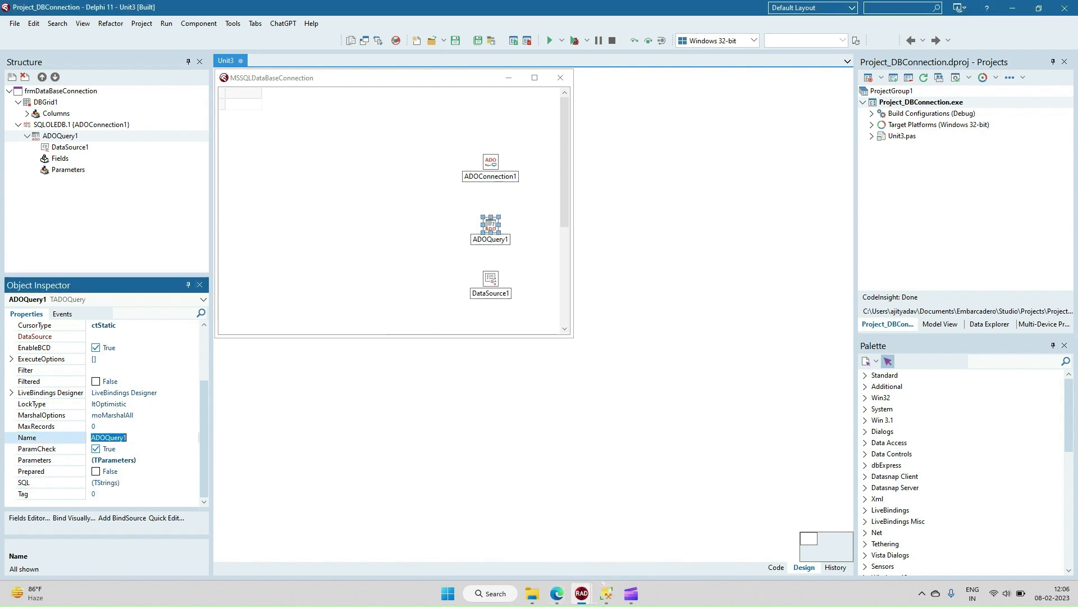
left_click(656, 532)
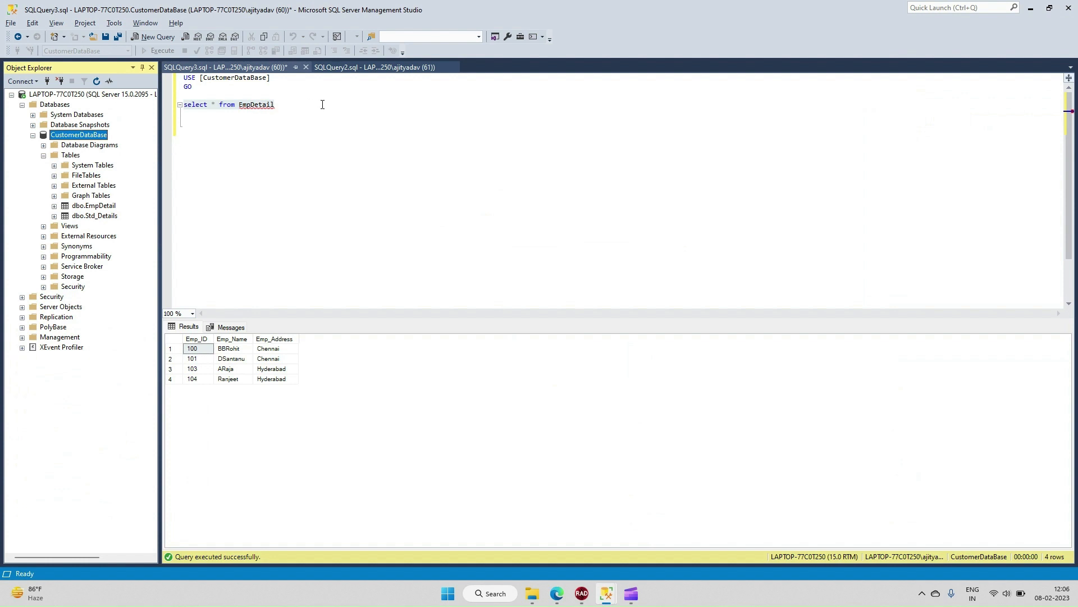
- Execute select * from EmpDetail in SSMS and select all four result rows
left_click_drag(278, 105, 181, 105)
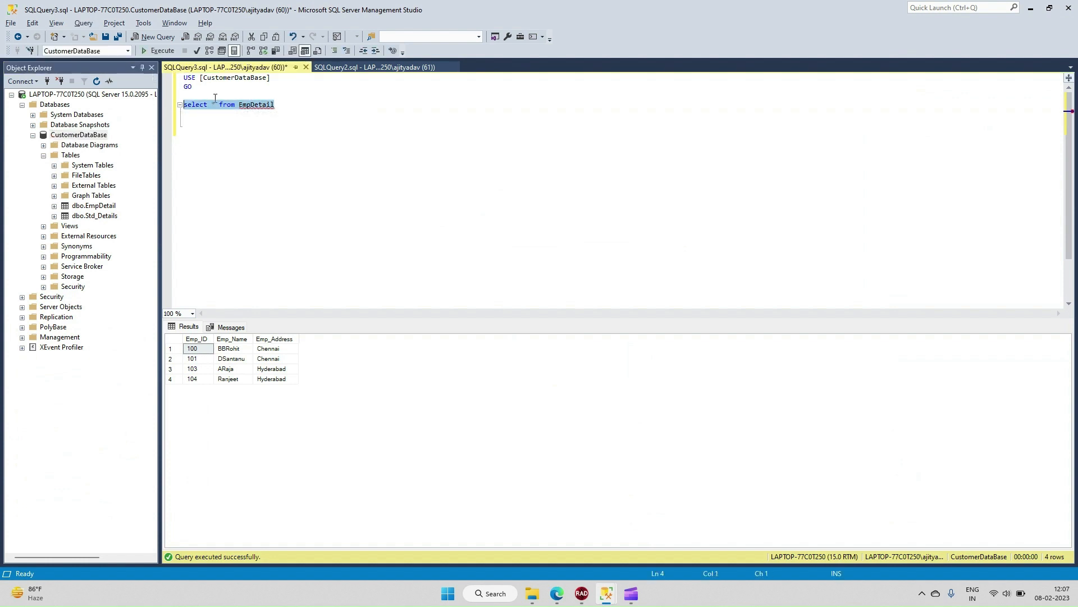
left_click(156, 51)
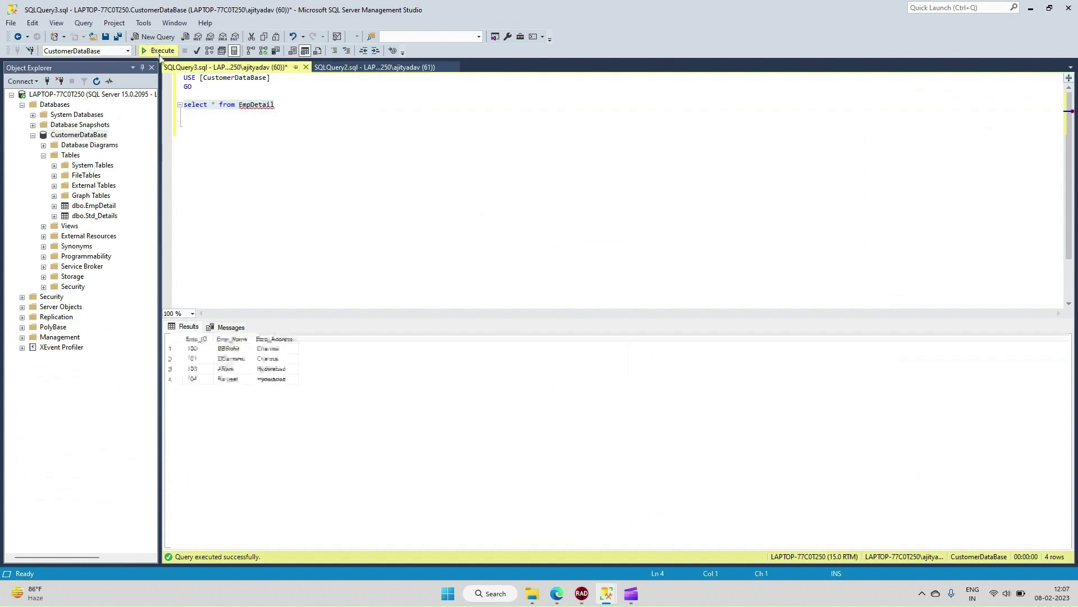
left_click(252, 380)
key("ctrl+a")
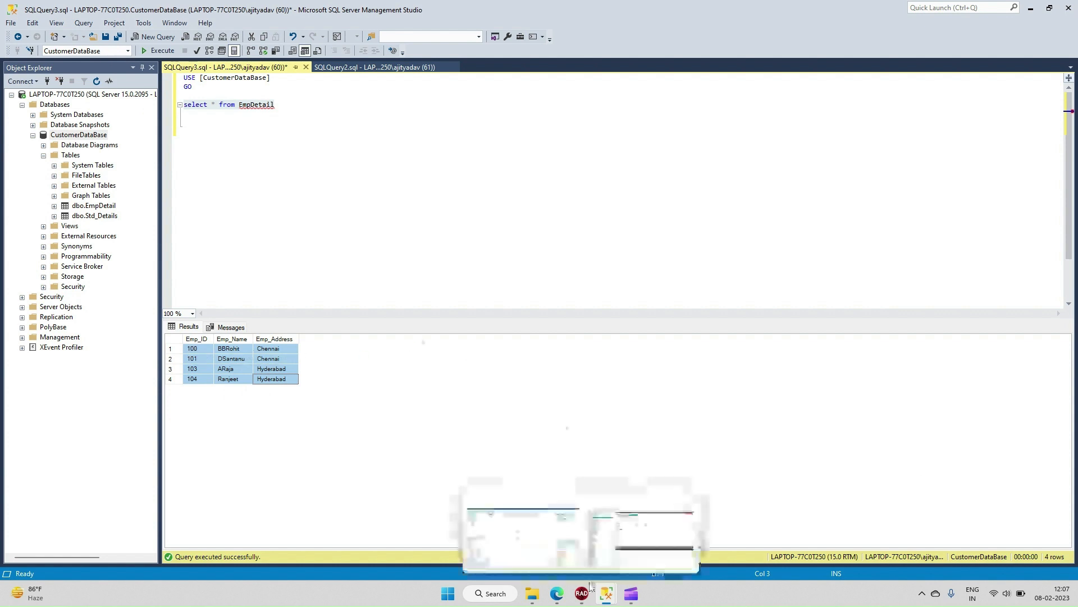
- Verify DataSource1's DataSet is ADOQuery1, then select ADOQuery1 on the form
left_click(522, 531)
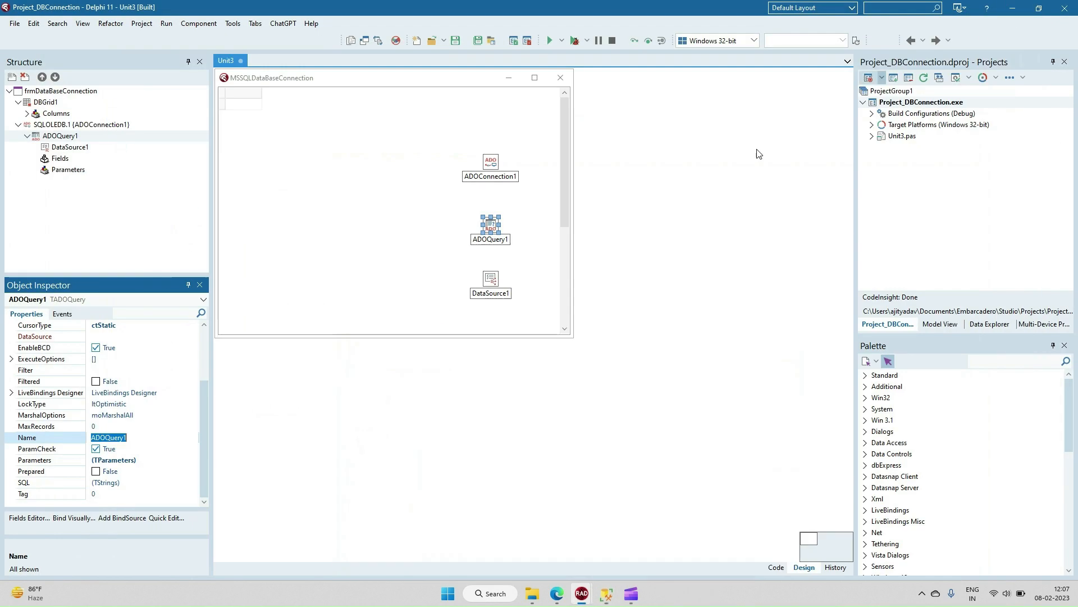
left_click(492, 283)
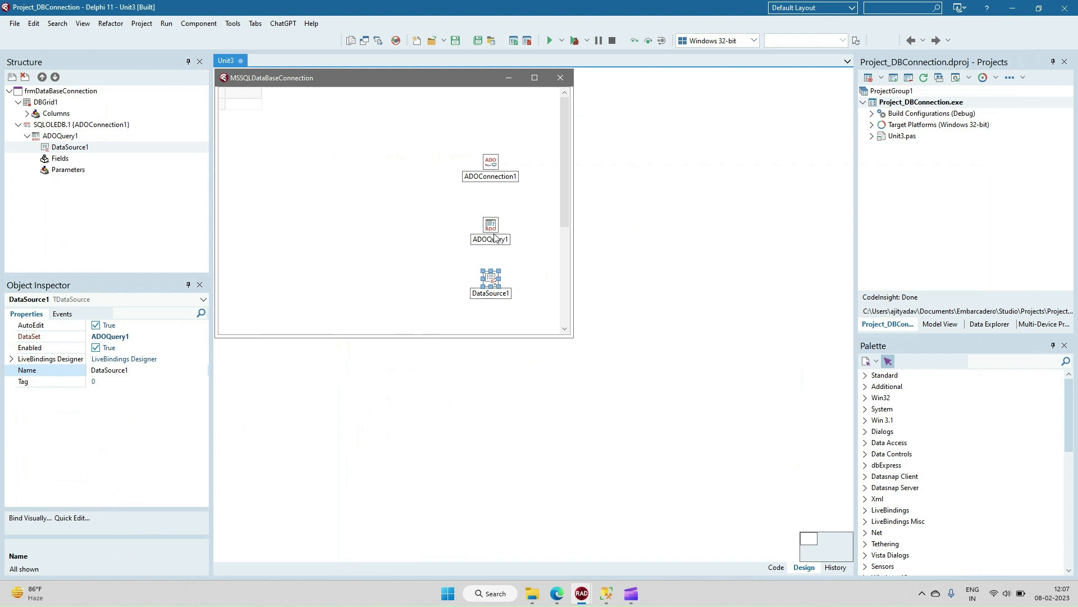
left_click(140, 336)
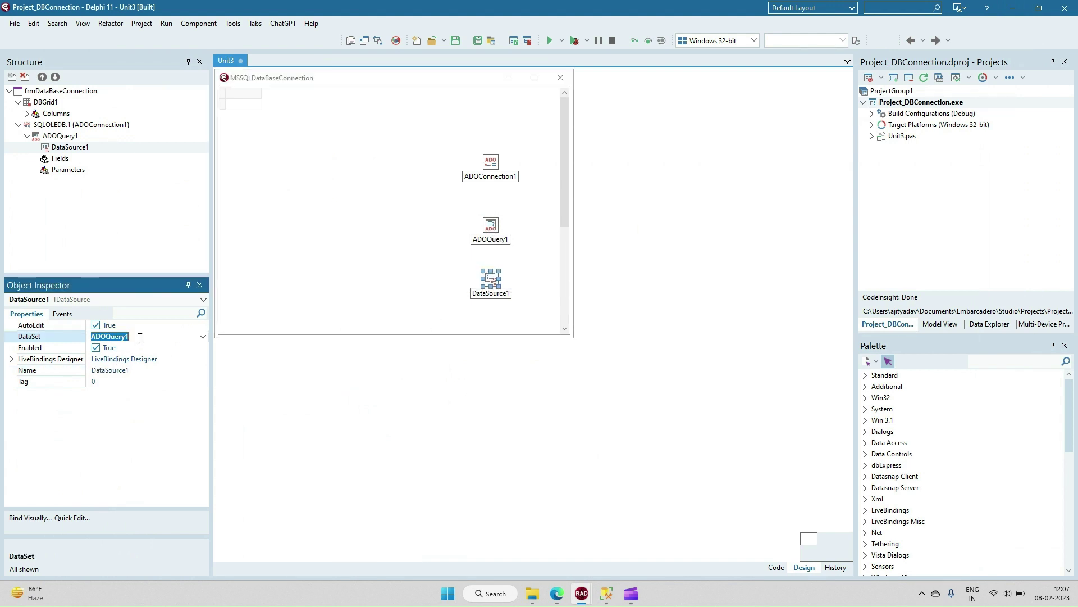
left_click(498, 282)
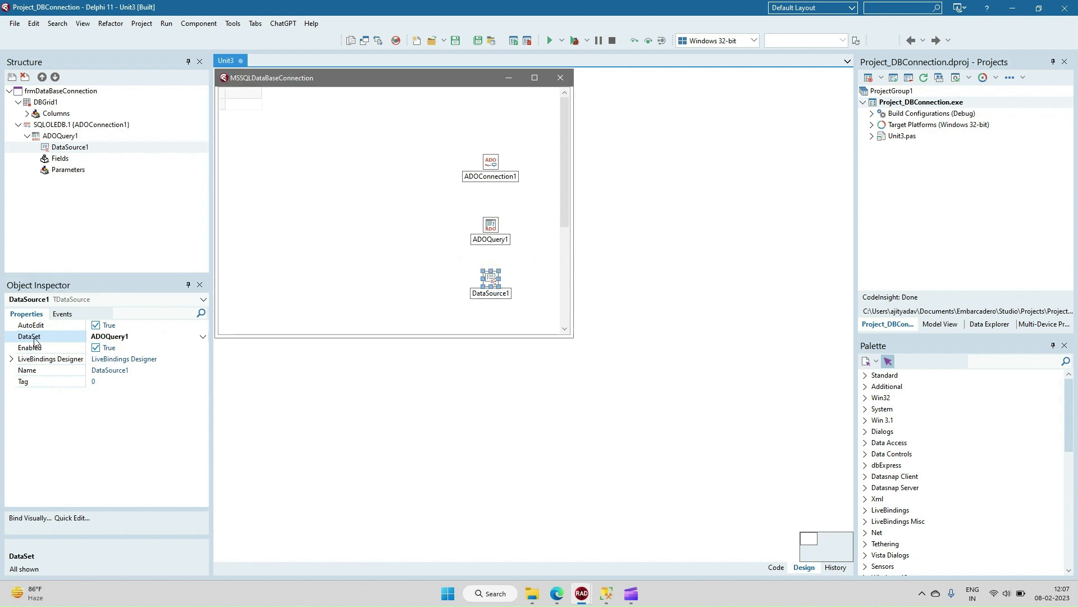
left_click(145, 337)
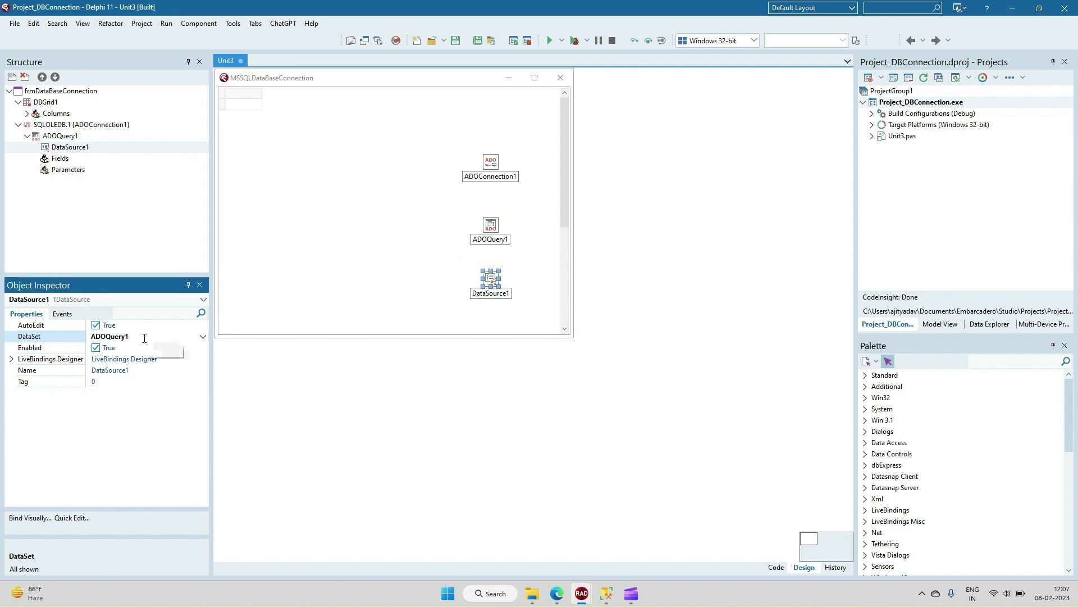
left_click(491, 225)
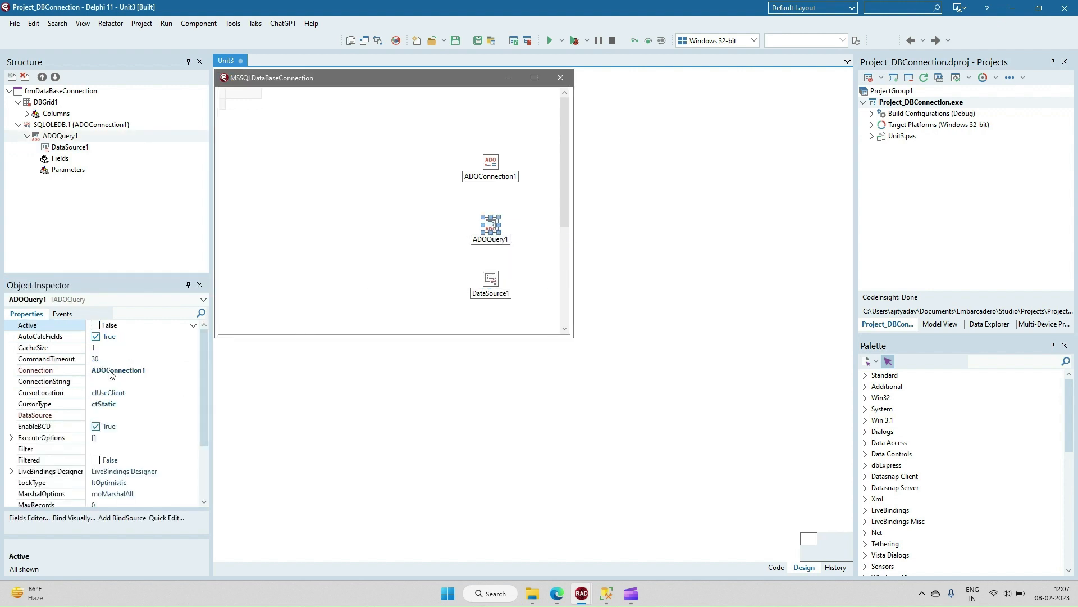
left_click(168, 372)
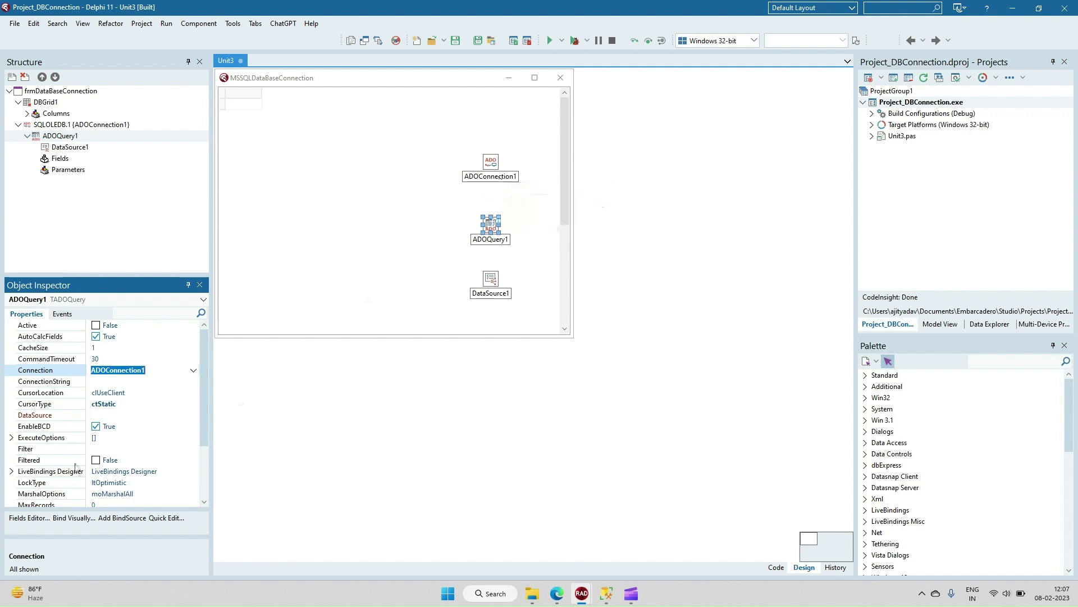
left_click(497, 237)
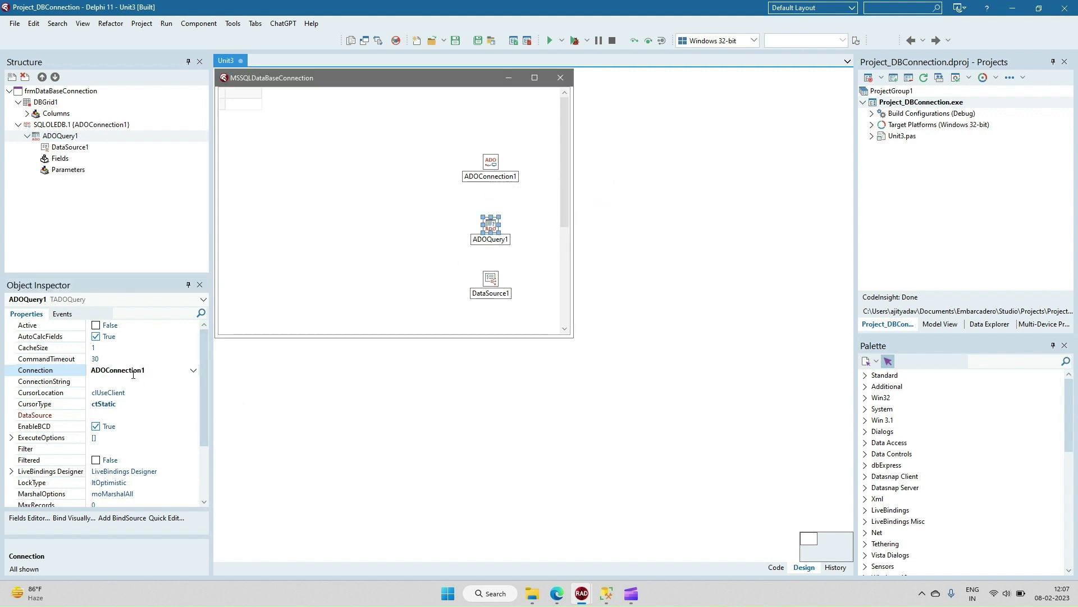
left_click(167, 374)
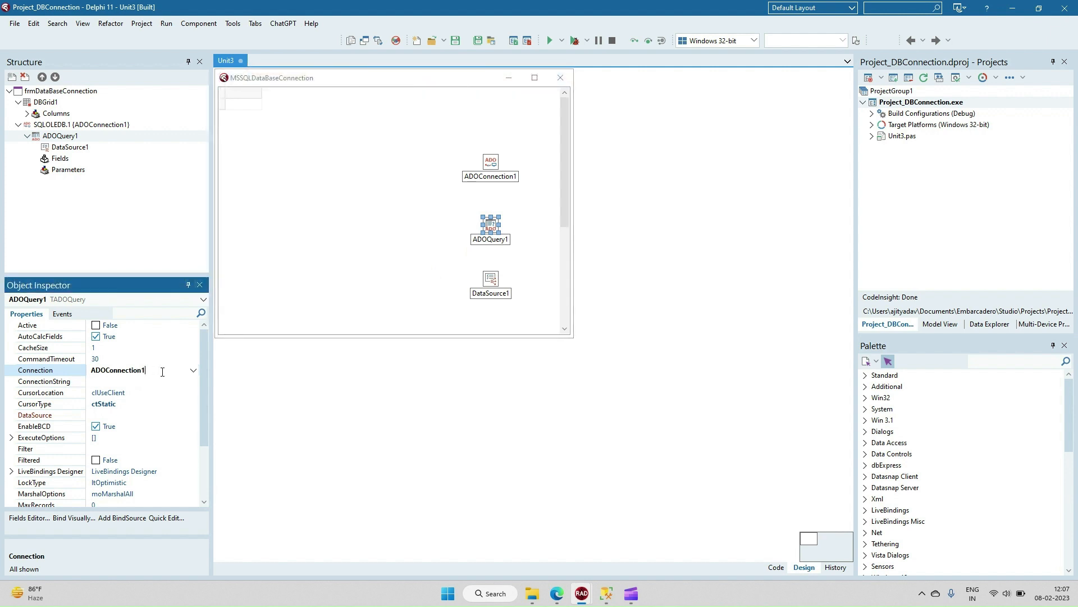
left_click(493, 166)
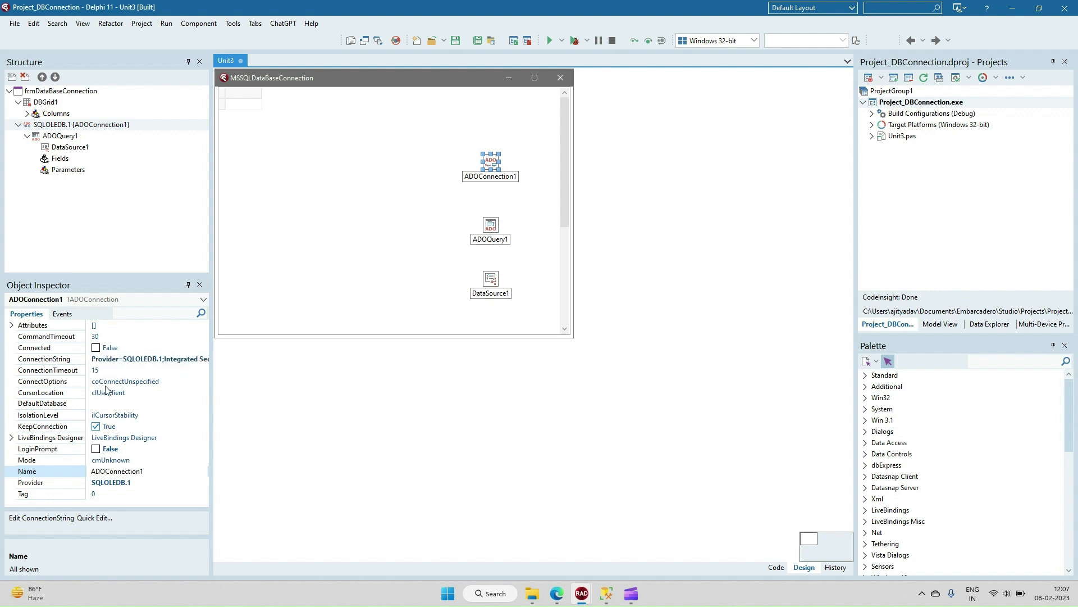
left_click(377, 303)
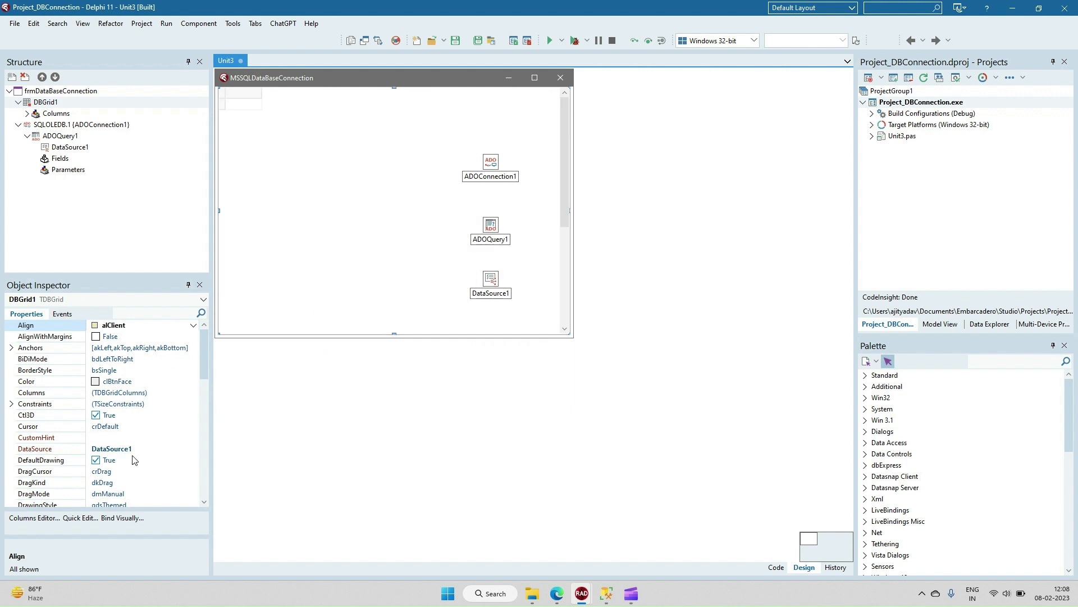
- Check the grid's DataSource, set ADOQuery1 Active to True so four EmpDetail rows appear, and select ADOConnection1
left_click(44, 449)
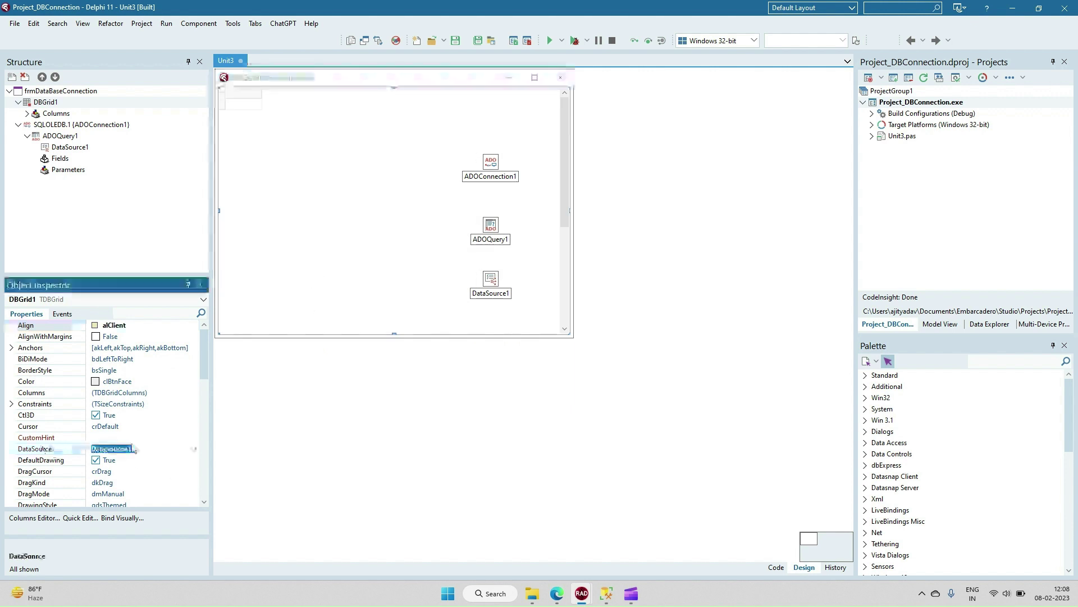
left_click(194, 453)
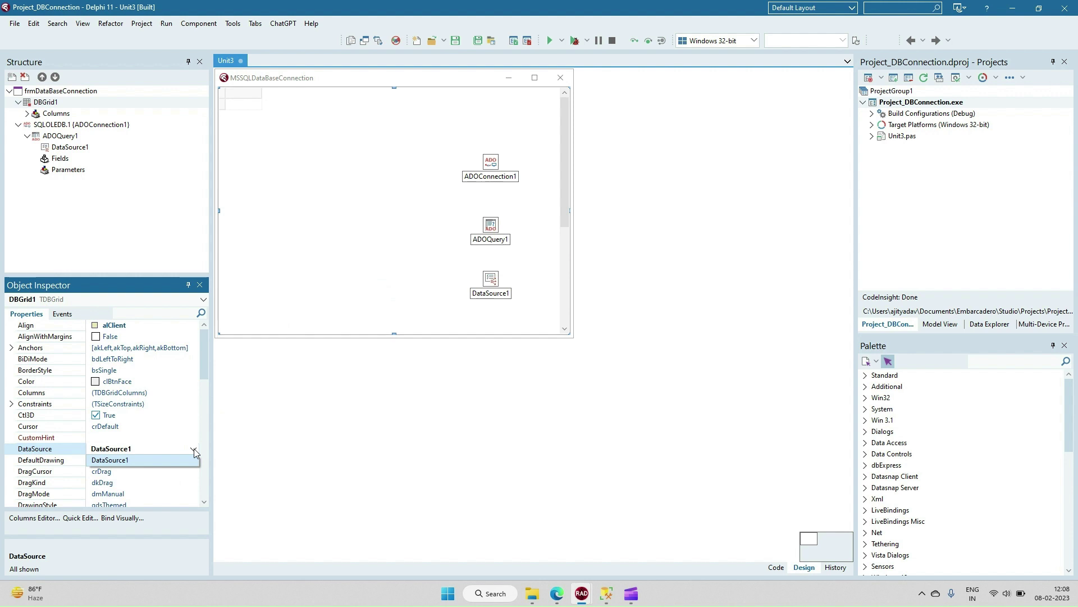
left_click(399, 240)
left_click(491, 169)
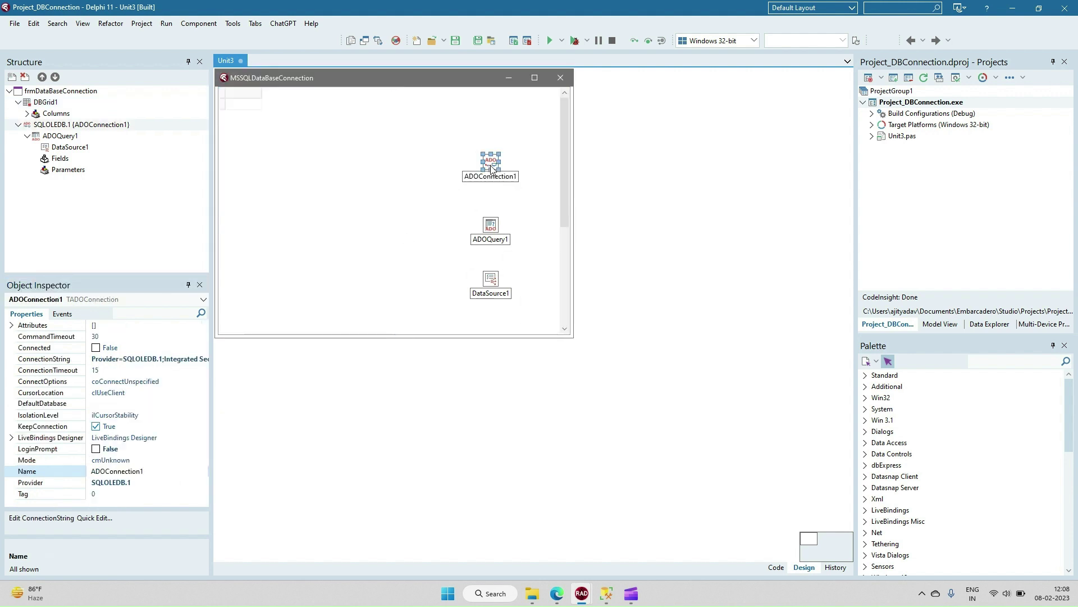
left_click(491, 238)
scroll(160, 450, "down", 2)
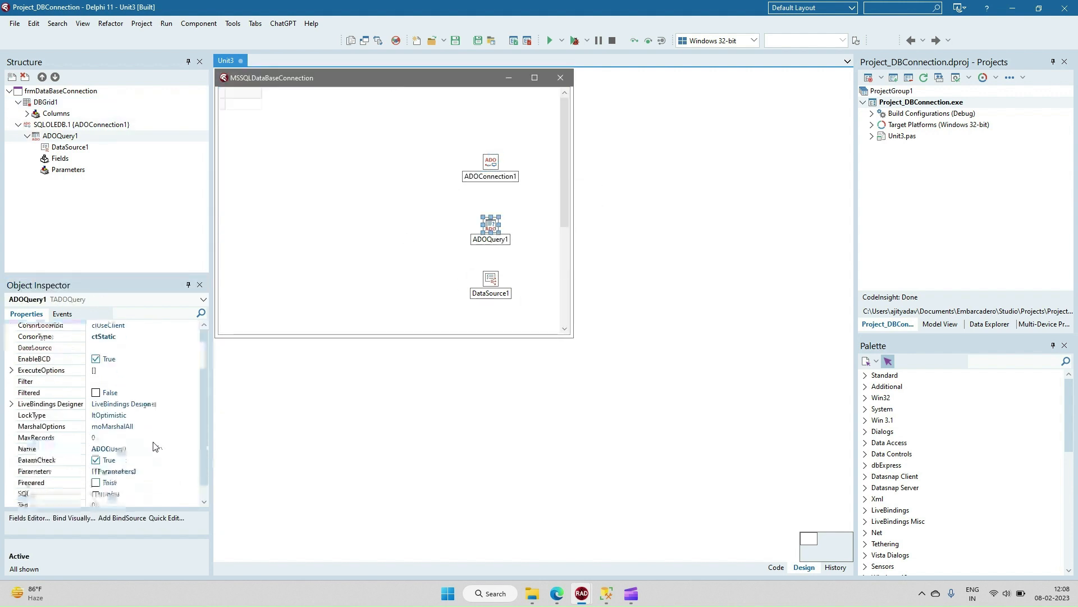
scroll(142, 426, "up", 2)
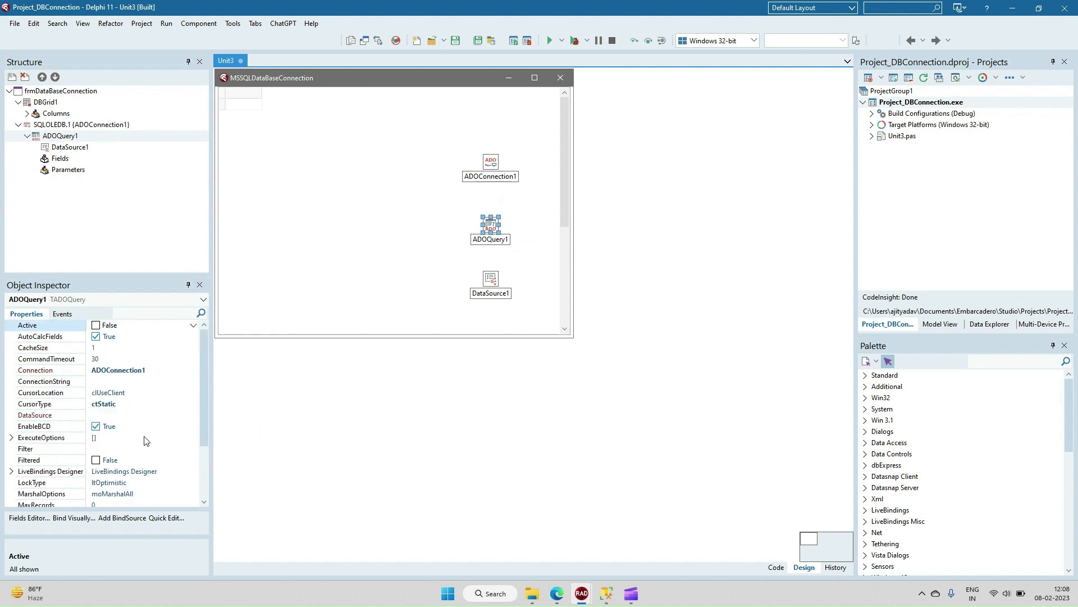
left_click(96, 325)
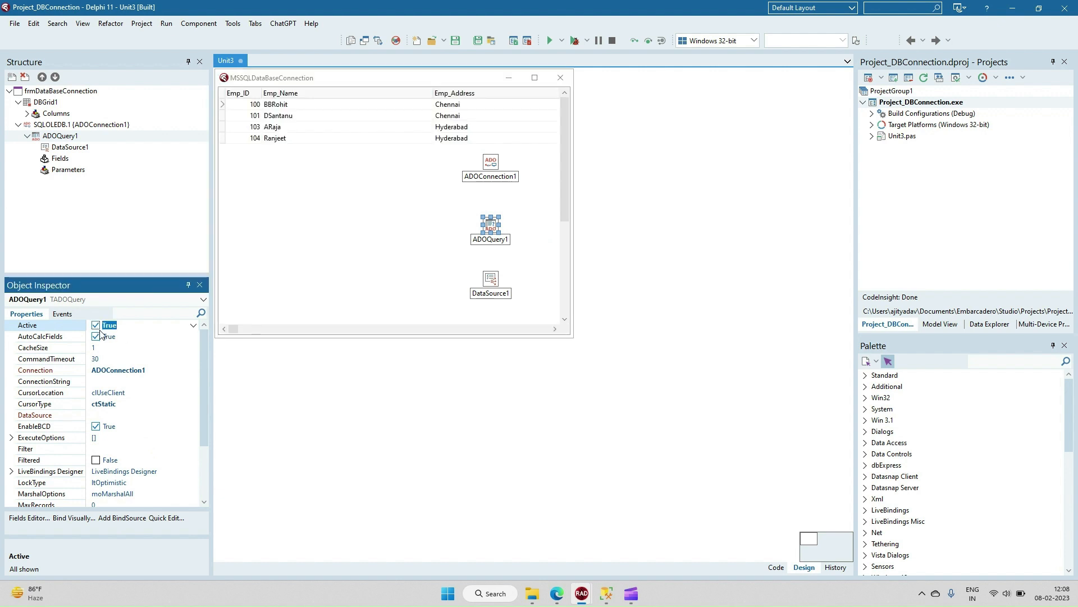
left_click(496, 168)
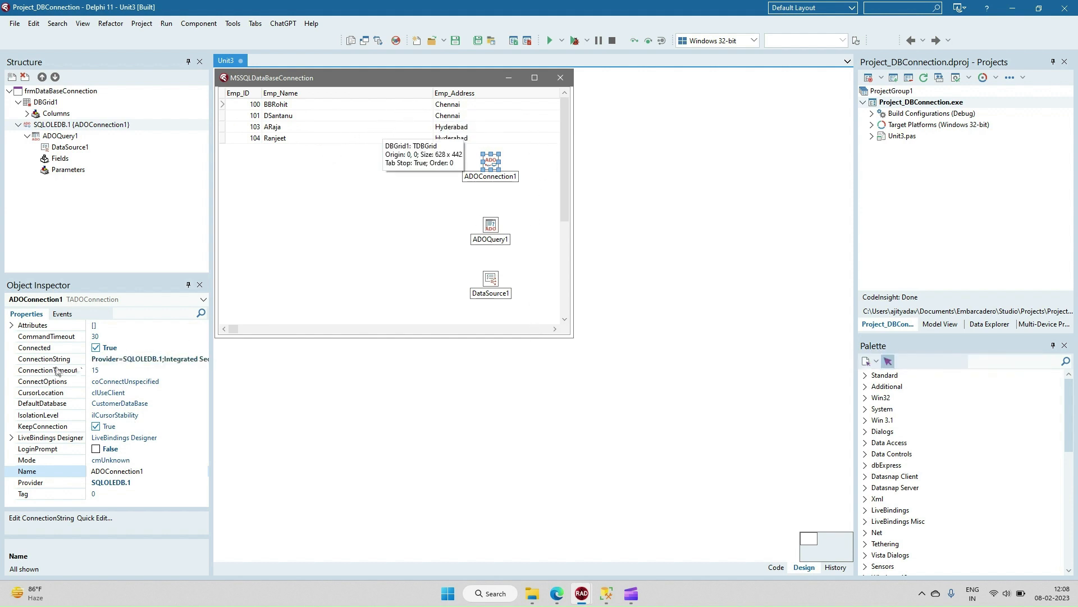
- Show the desktop, open New Text Document in Notepad and start Save As
key("super+d")
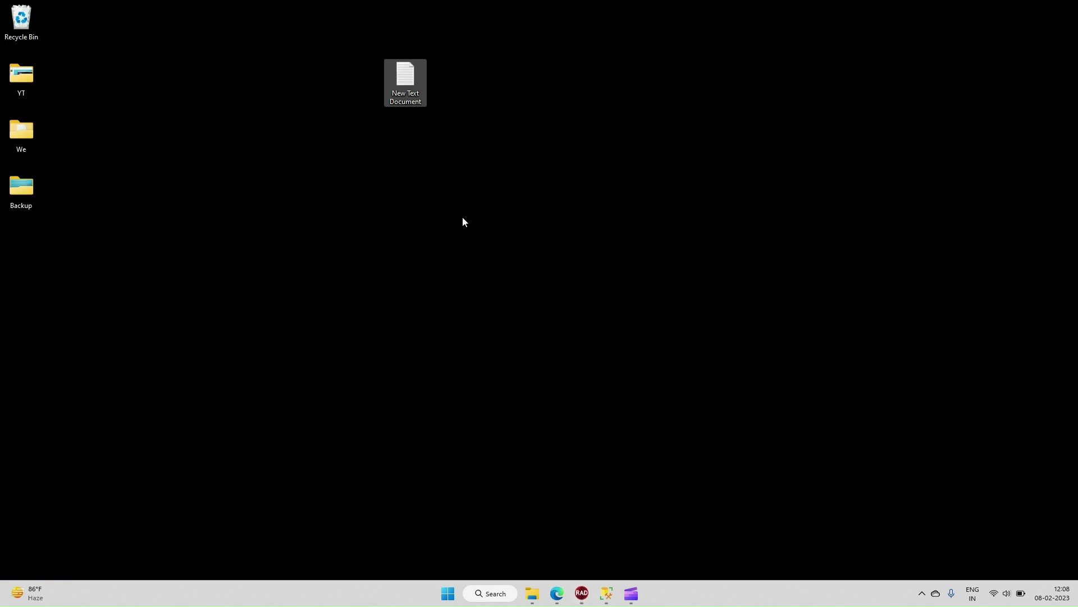
right_click(407, 83)
left_click(438, 115)
left_click(231, 89)
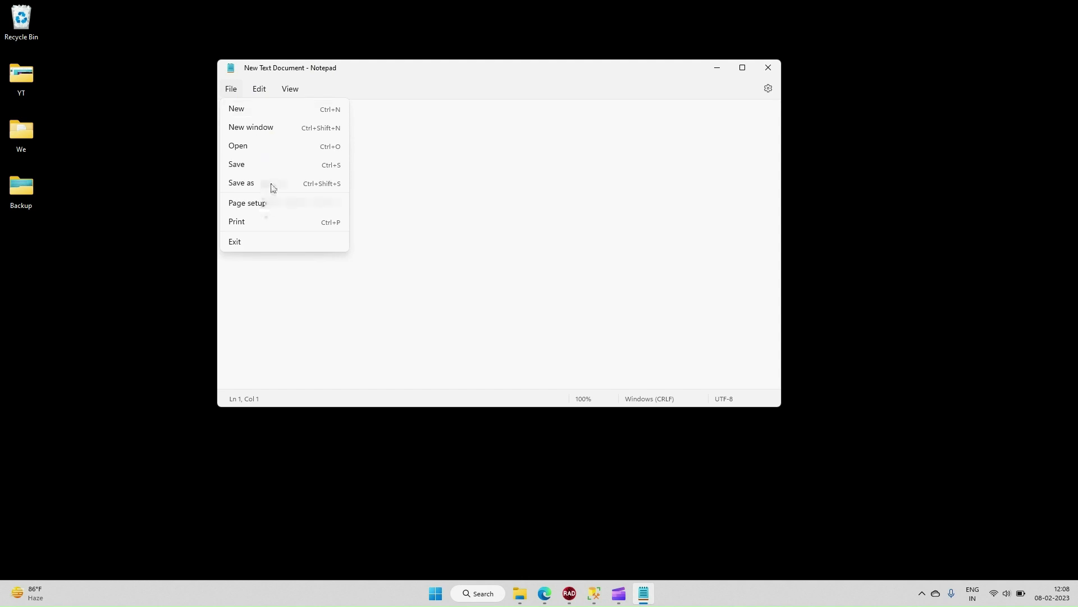
left_click(268, 184)
- Save it as DBCOn.udl with All files type, close Notepad and open the DBCOn data link file
left_click(355, 319)
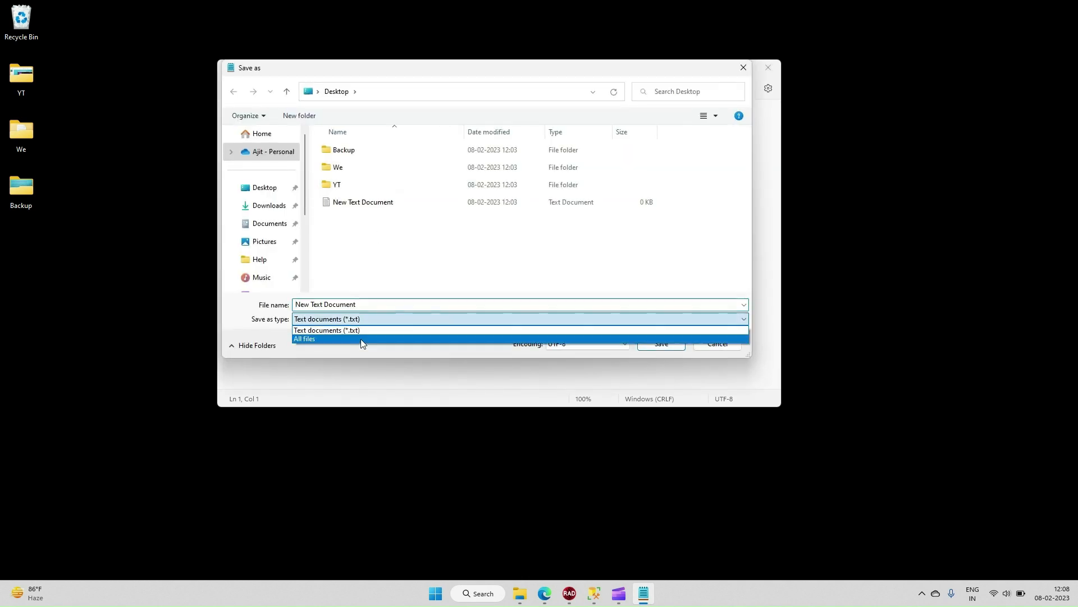
left_click(346, 339)
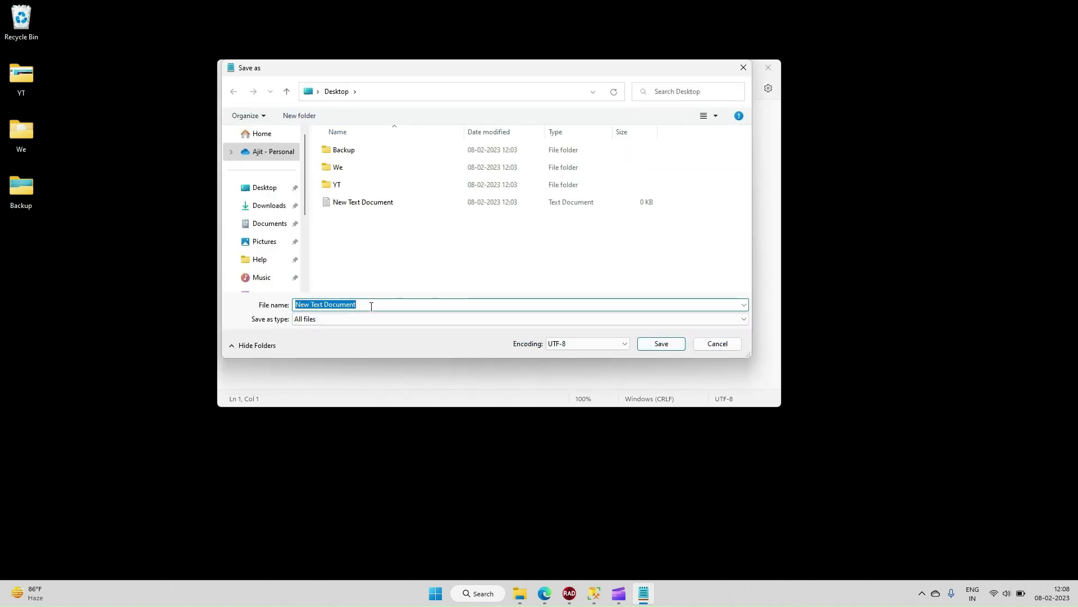
type("DBCOn.udl")
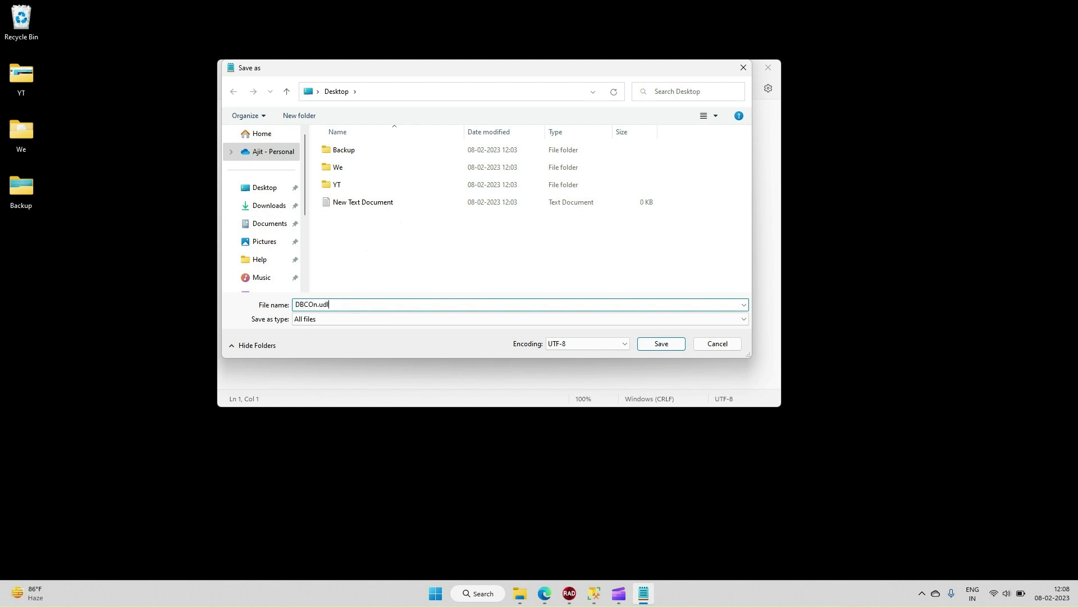
key("Return")
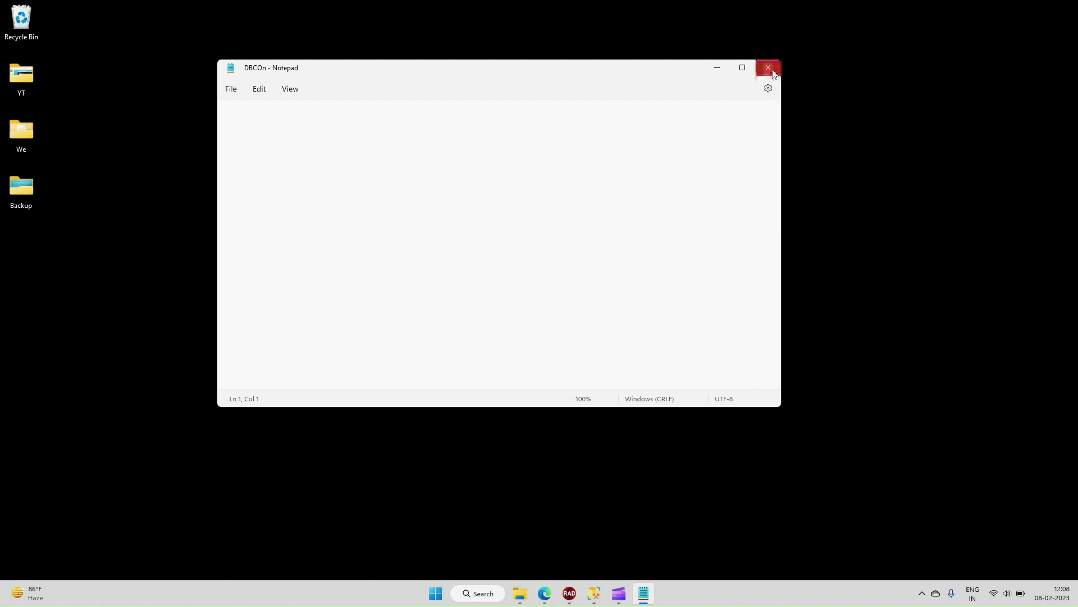
left_click(769, 68)
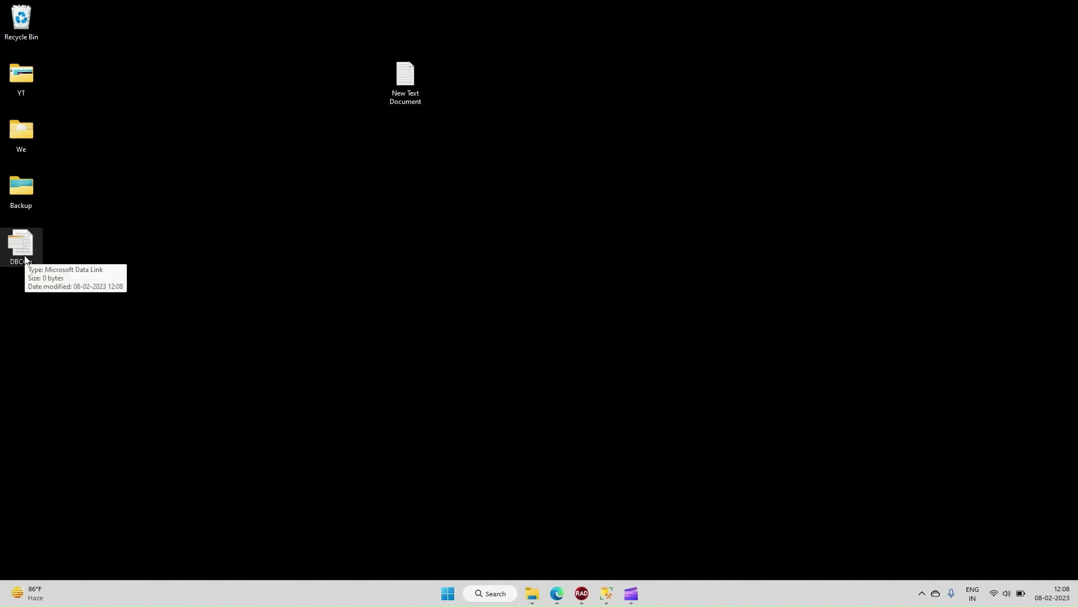
double_click(23, 251)
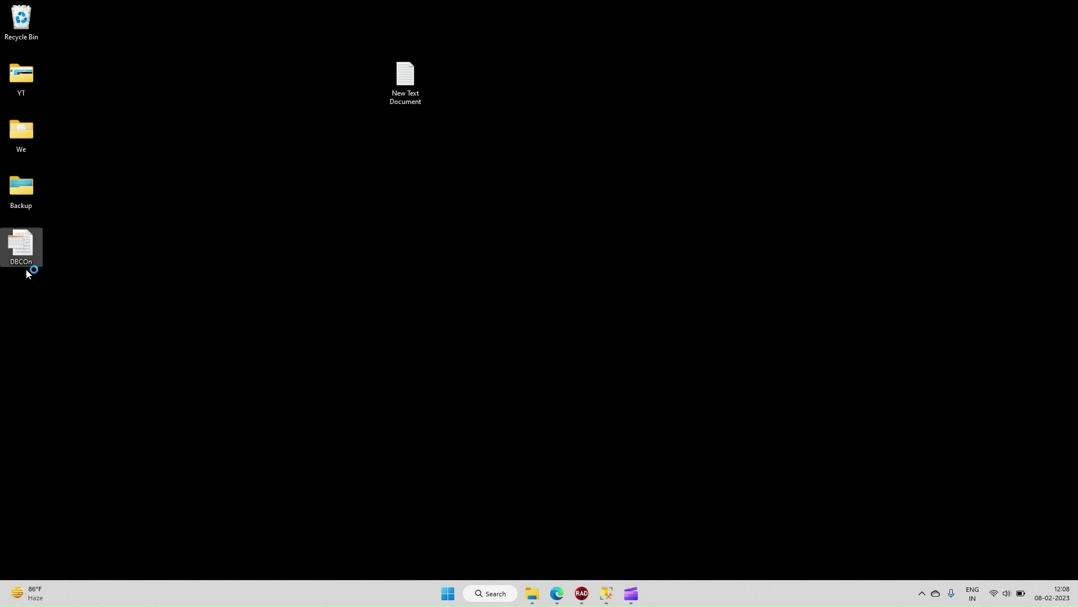